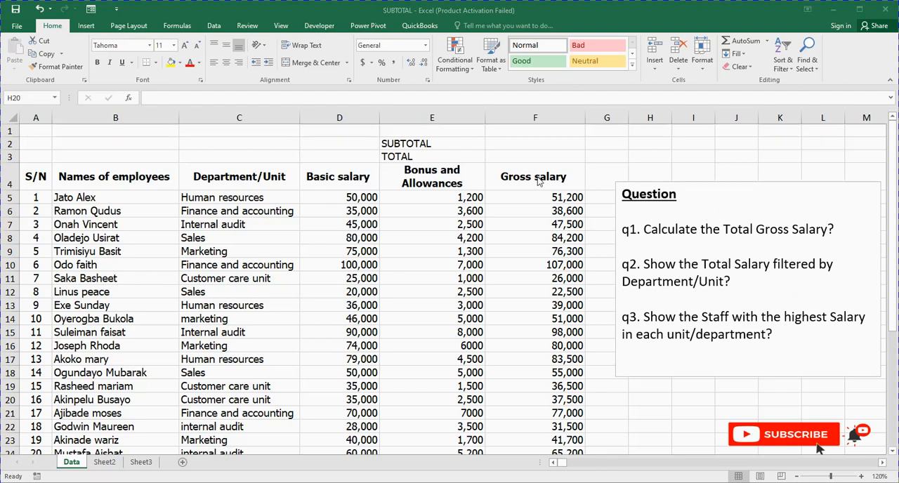
- Total the gross salaries in F3 with the formula =SUM(F5:F36)
left_click(496, 155)
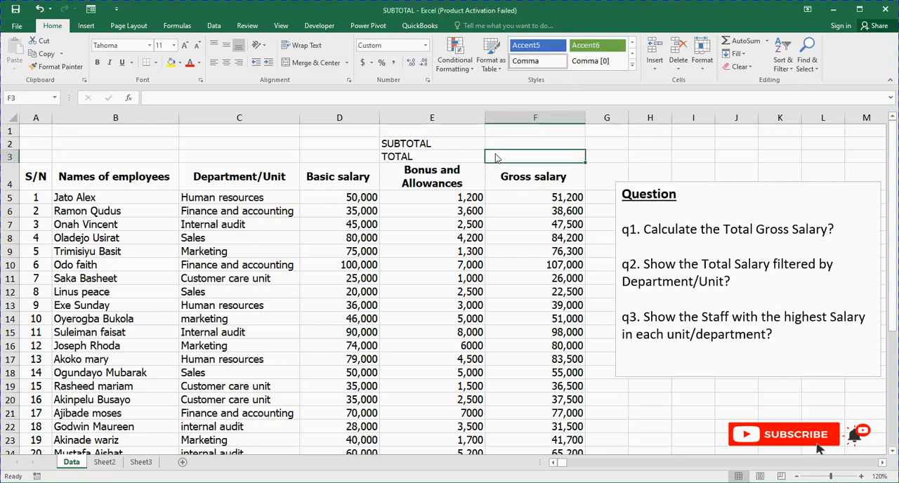
type("=")
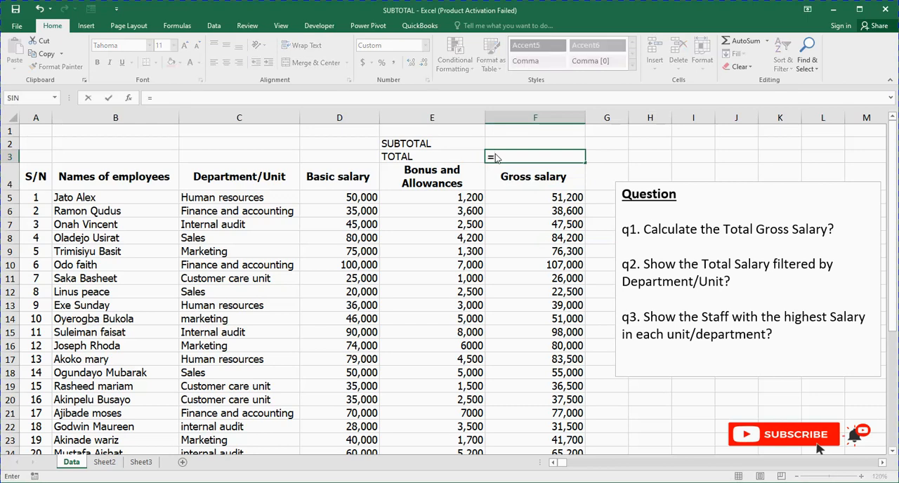
type("SUM(")
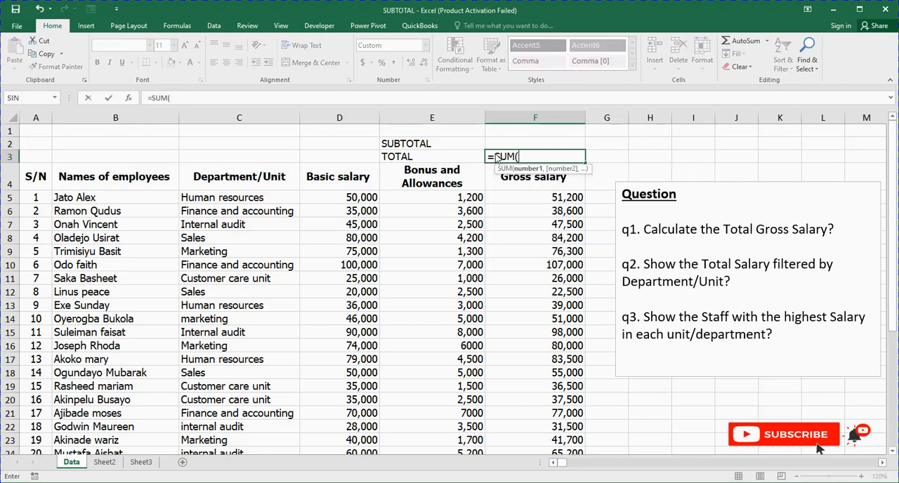
left_click(510, 198)
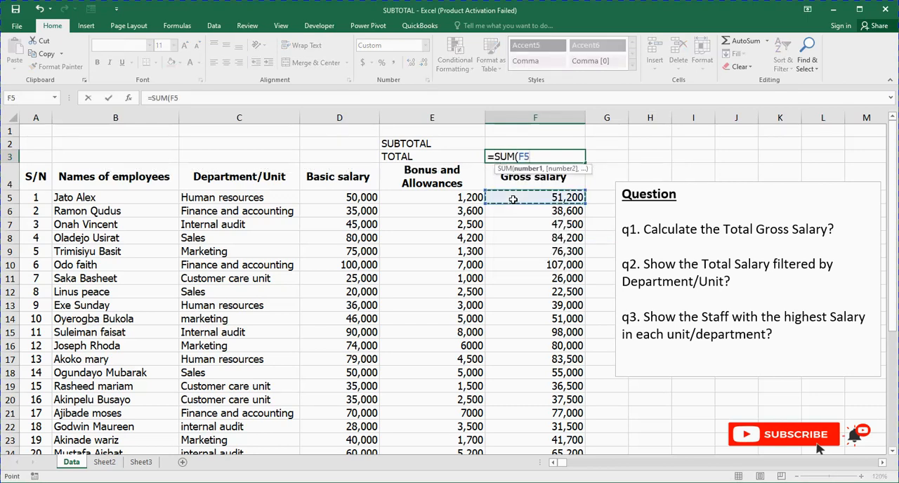
left_click_drag(509, 199, 541, 413)
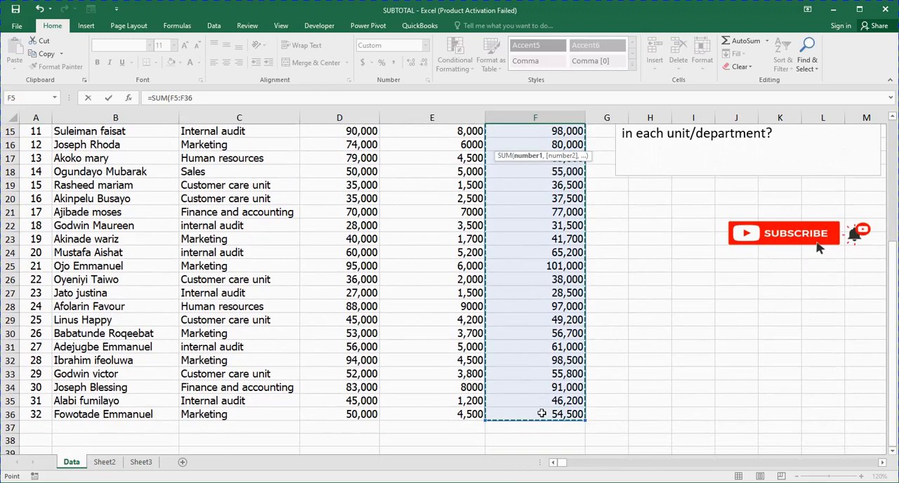
key("Return")
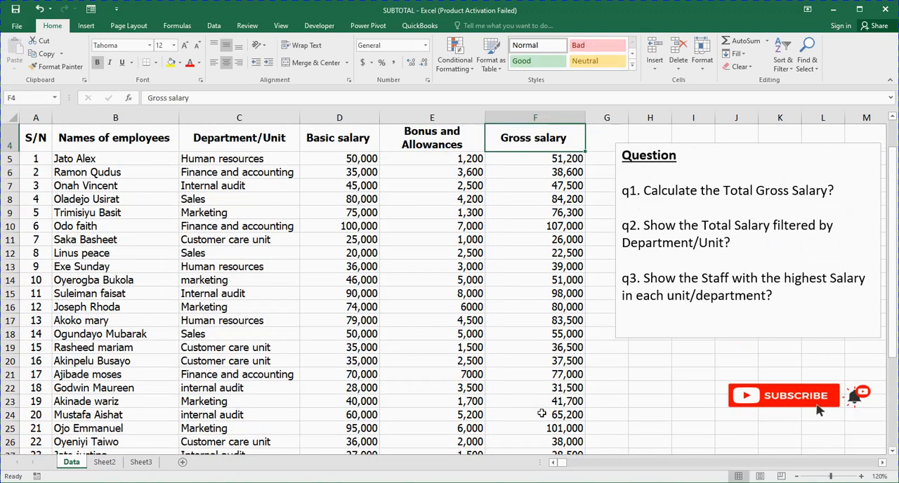
scroll(541, 414, "up", 1)
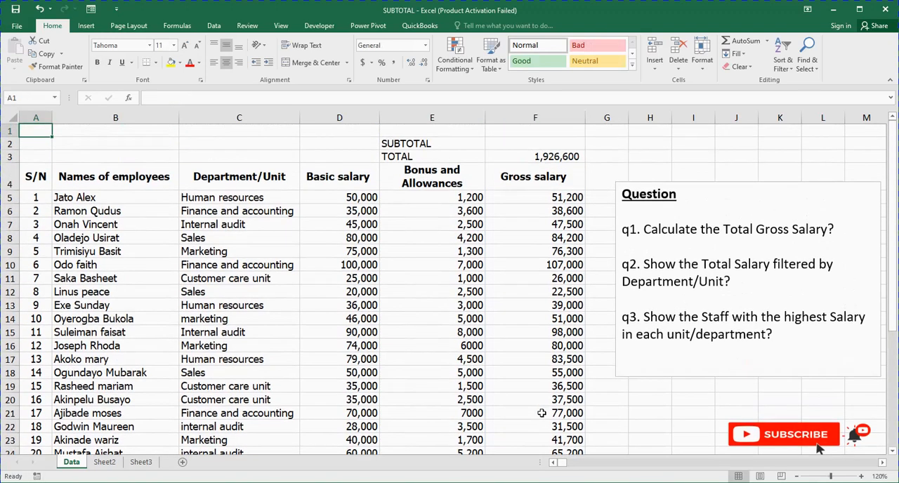
left_click(531, 158)
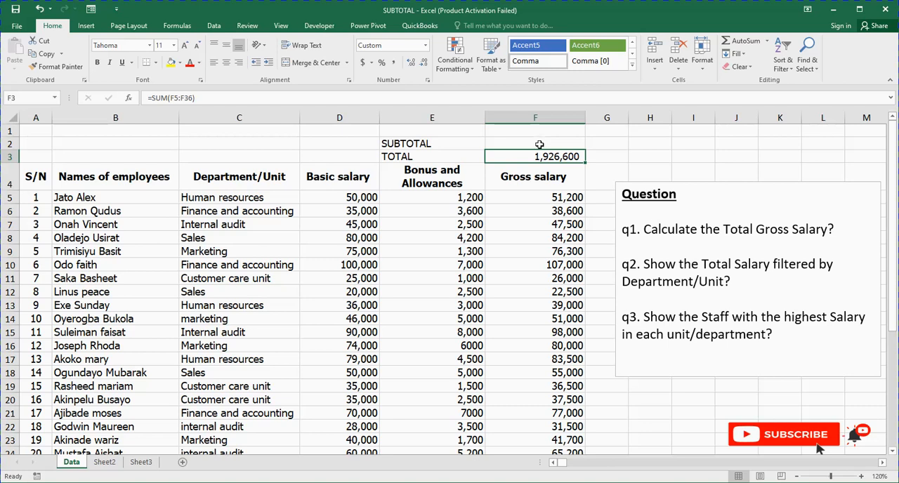
- Start a SUBTOTAL formula in F2 with function number 9 (SUM)
left_click(537, 143)
type("=SUN")
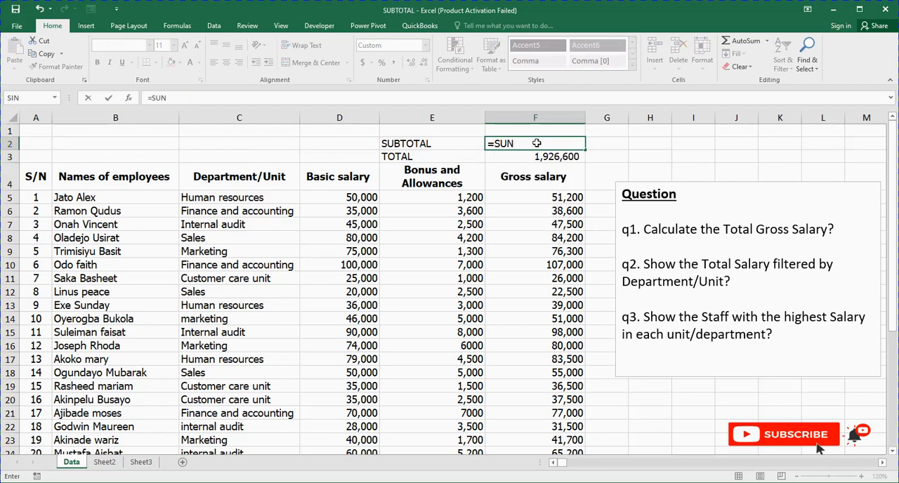
key("BackSpace")
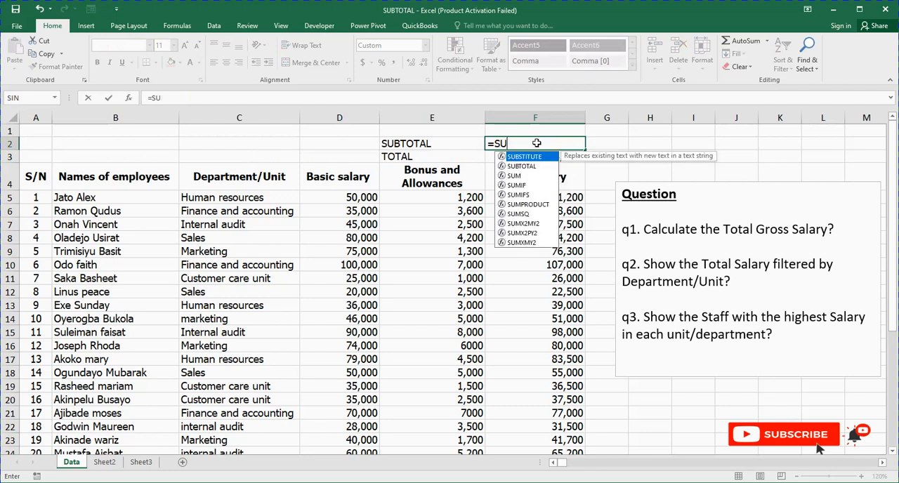
type("BTOT")
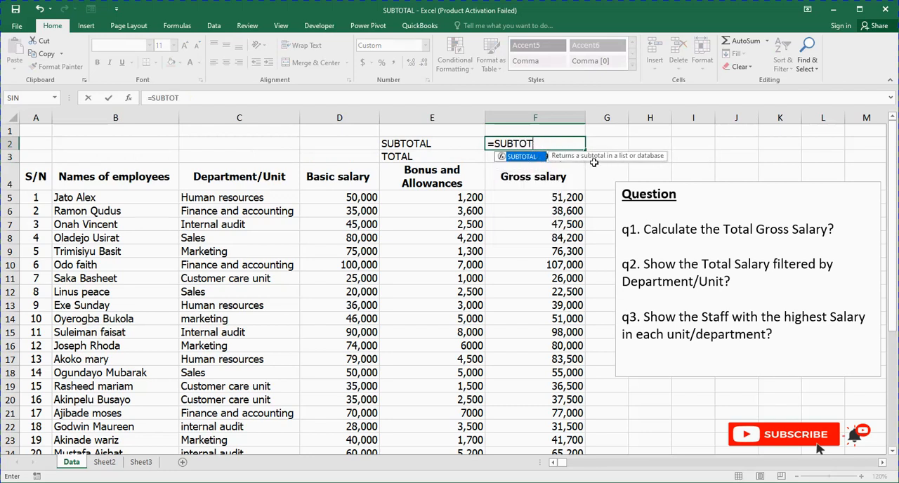
double_click(521, 156)
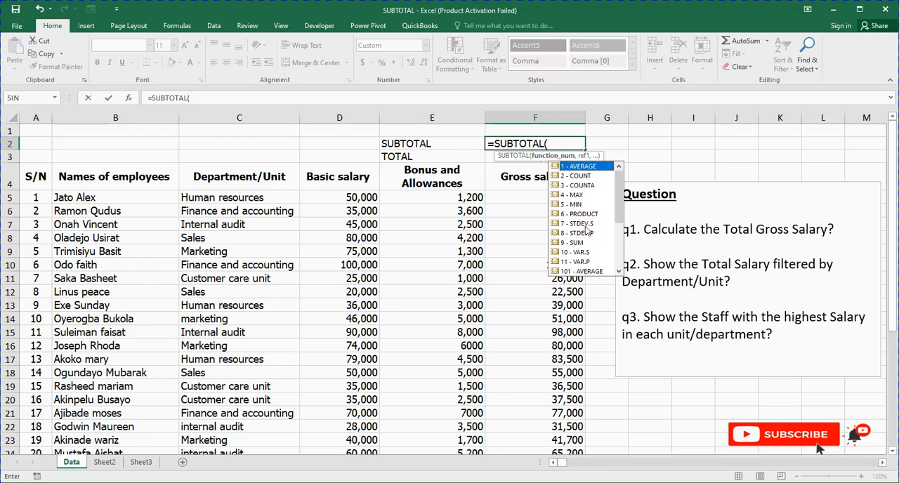
mouse_move(619, 211)
left_mouse_down()
mouse_move(619, 260)
mouse_move(619, 197)
left_mouse_up()
double_click(574, 243)
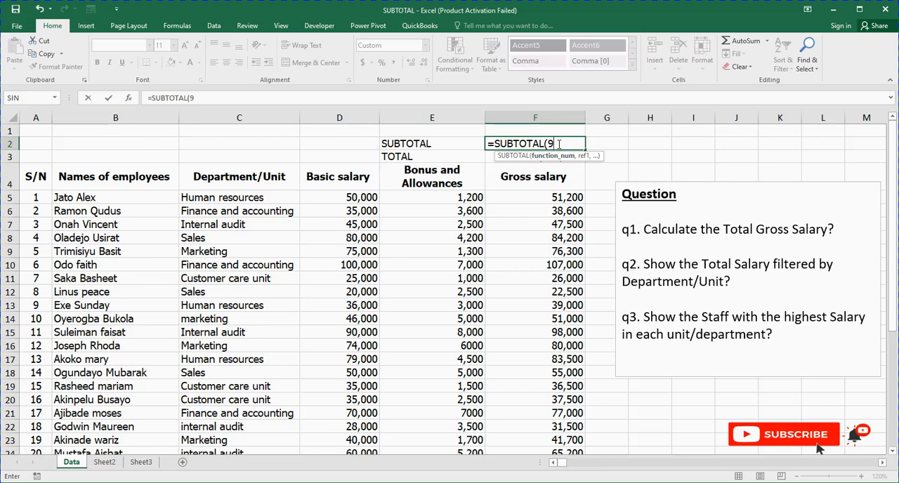
- Complete the SUBTOTAL formula in F2 with the gross salary range F5:F36 as its reference
type(",")
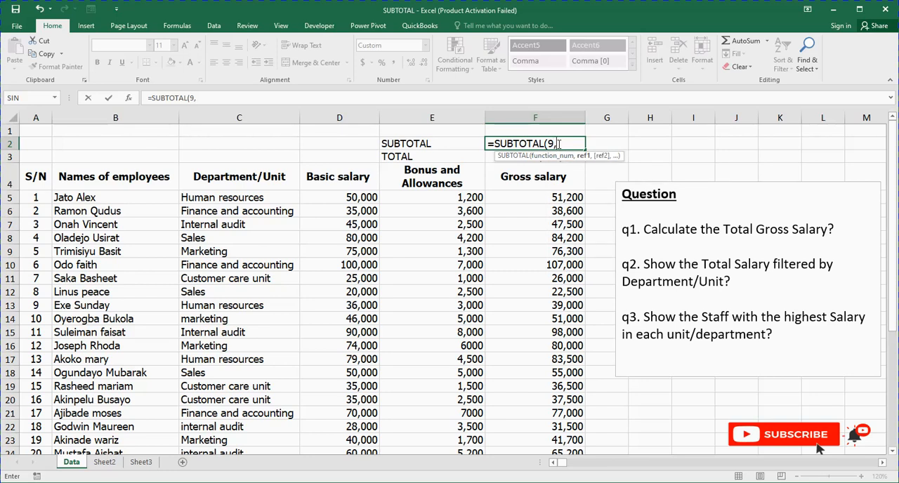
left_click(545, 196)
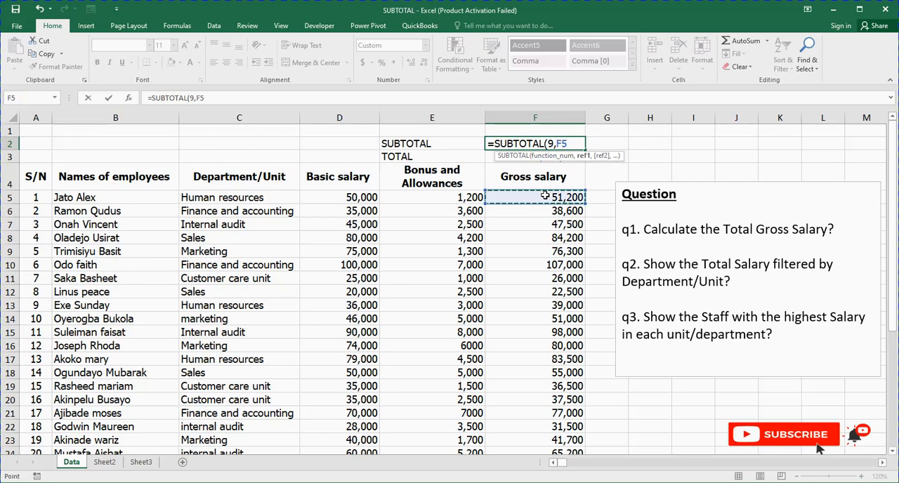
key("ctrl+shift+Down")
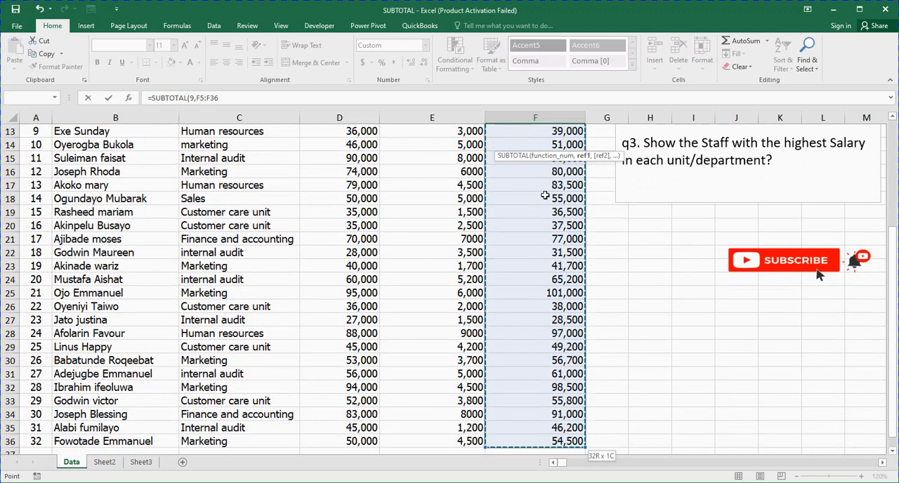
left_click(223, 99)
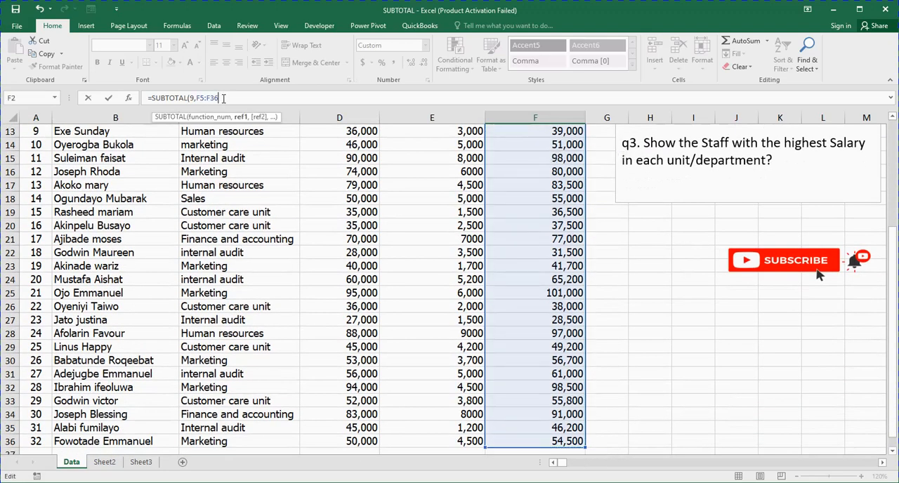
key("ctrl+Return")
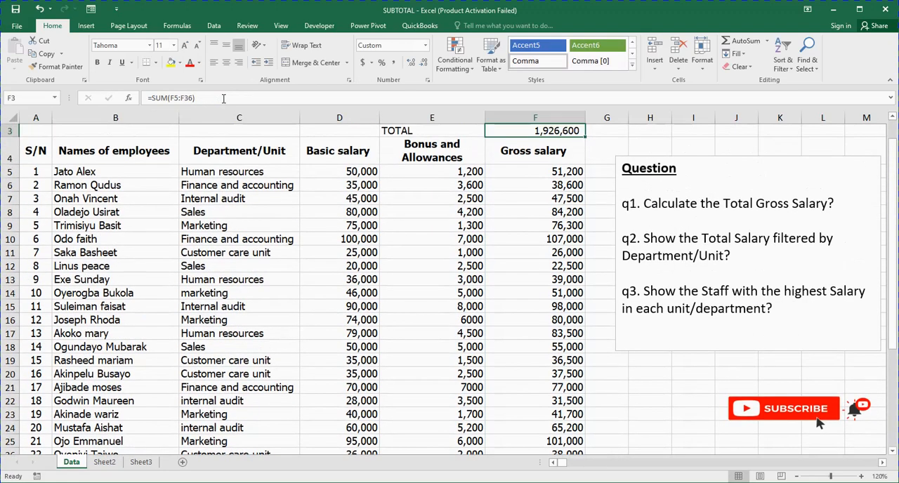
key("Up")
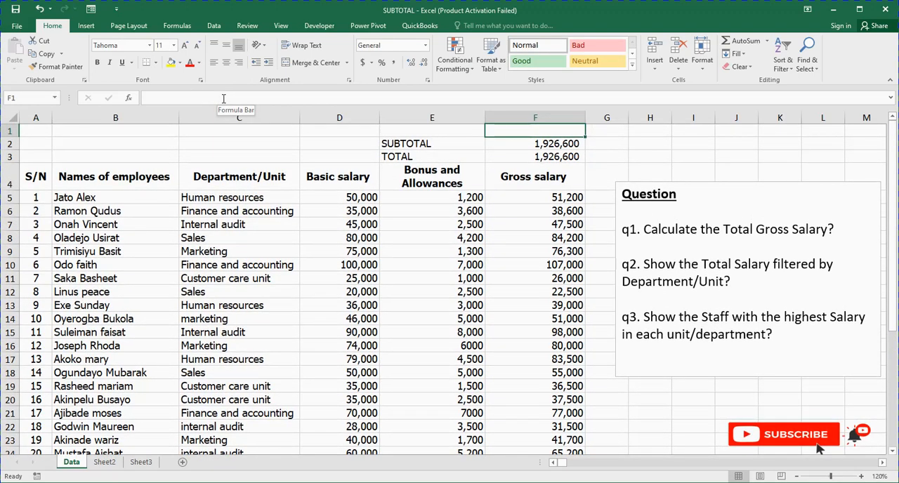
- Compare the formulas in the SUBTOTAL and TOTAL cells and read questions q2 and q3 in the text box
left_click(519, 143)
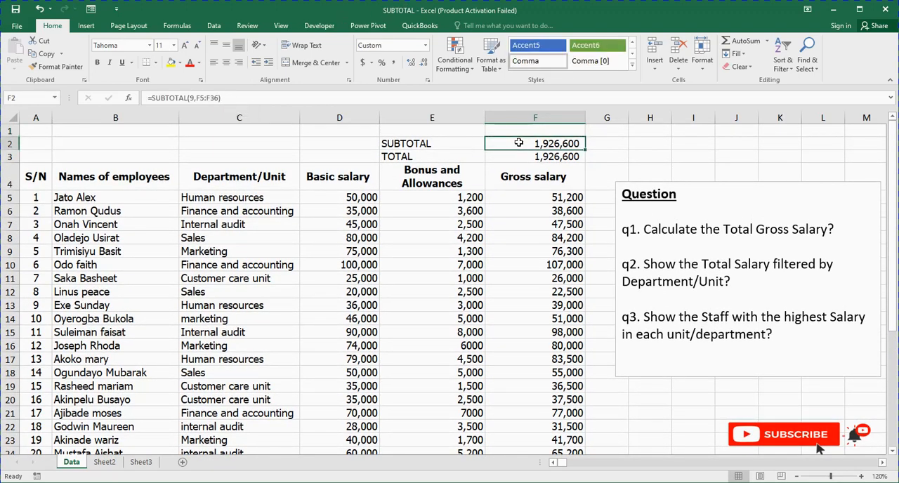
left_click(520, 154)
left_click(501, 141)
left_click(504, 160)
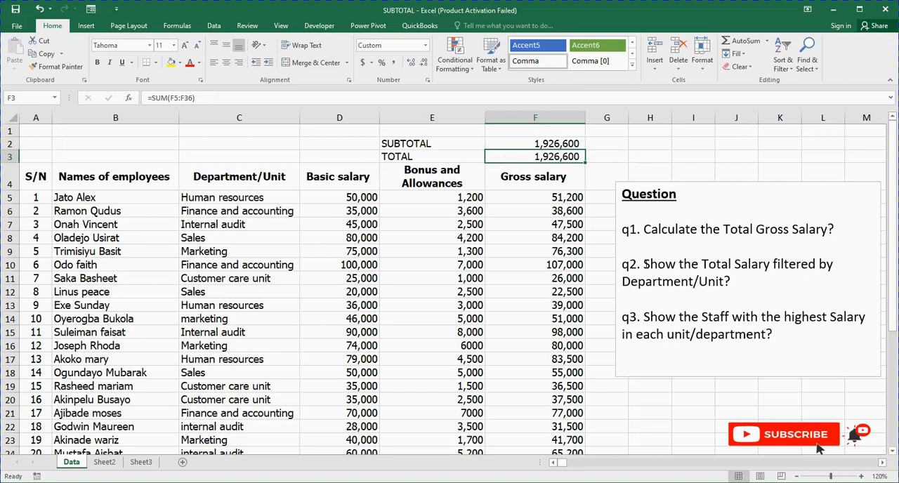
mouse_move(643, 264)
left_mouse_down()
mouse_move(731, 281)
mouse_move(625, 300)
mouse_move(778, 341)
left_mouse_up()
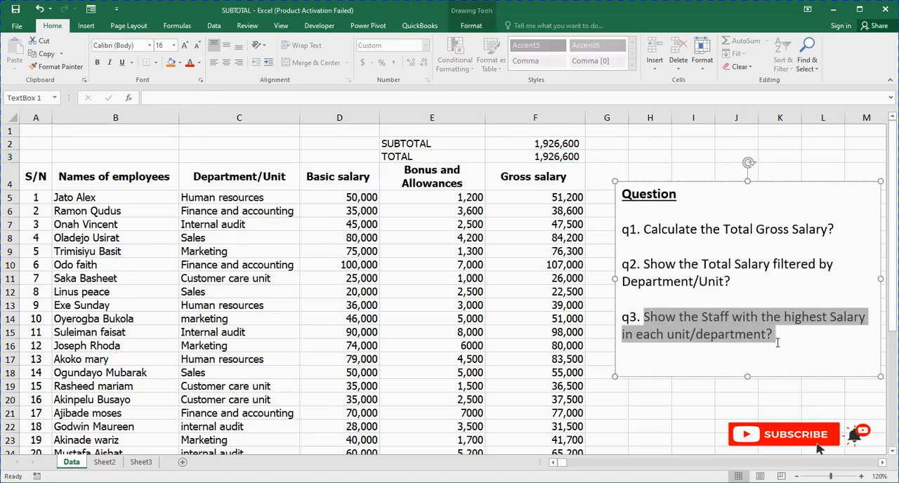
left_click(645, 387)
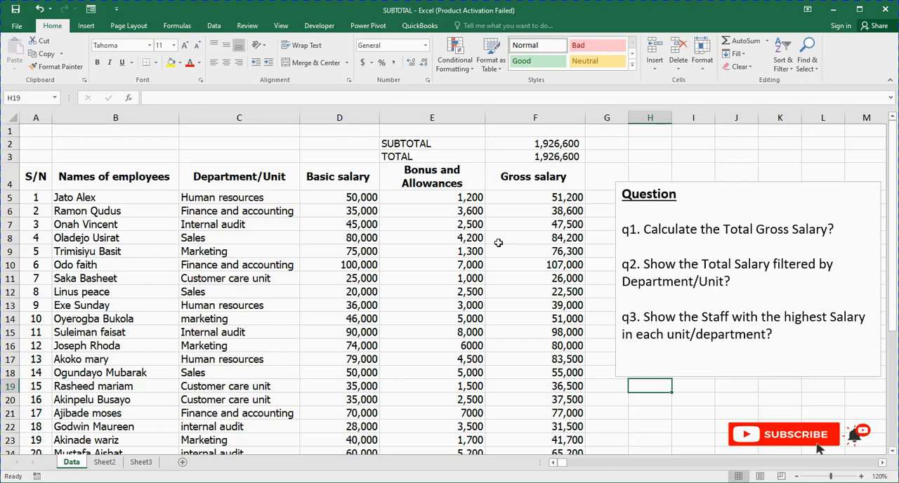
left_click(227, 237)
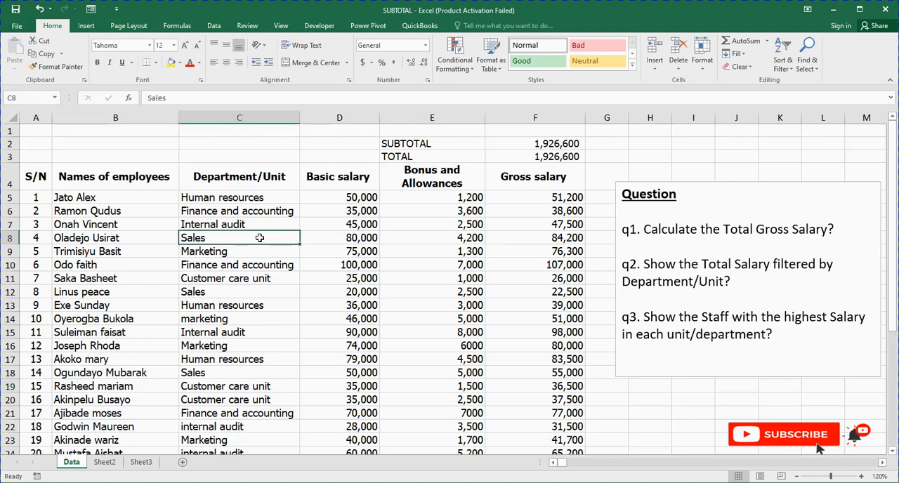
key("ctrl+t")
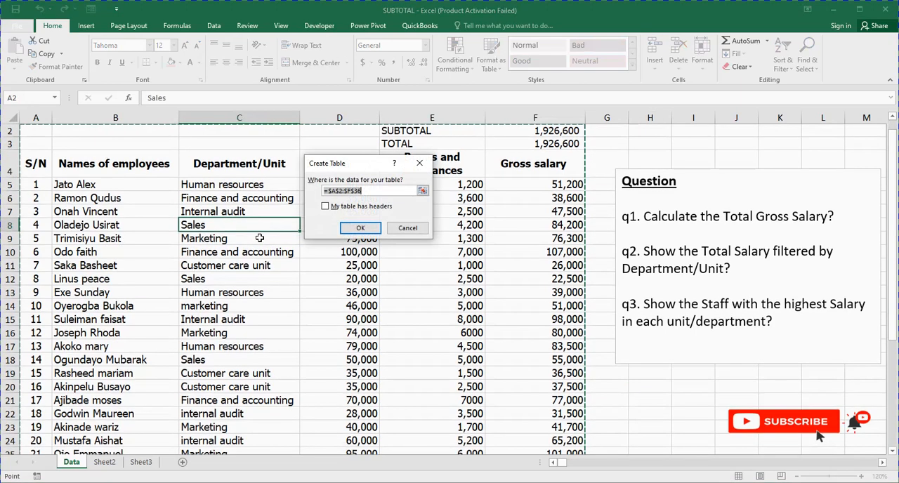
left_click(326, 207)
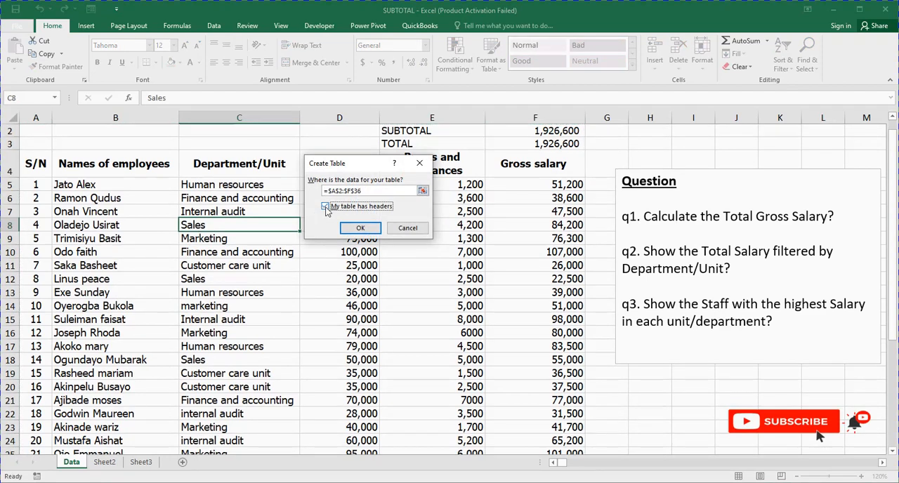
left_click(281, 198)
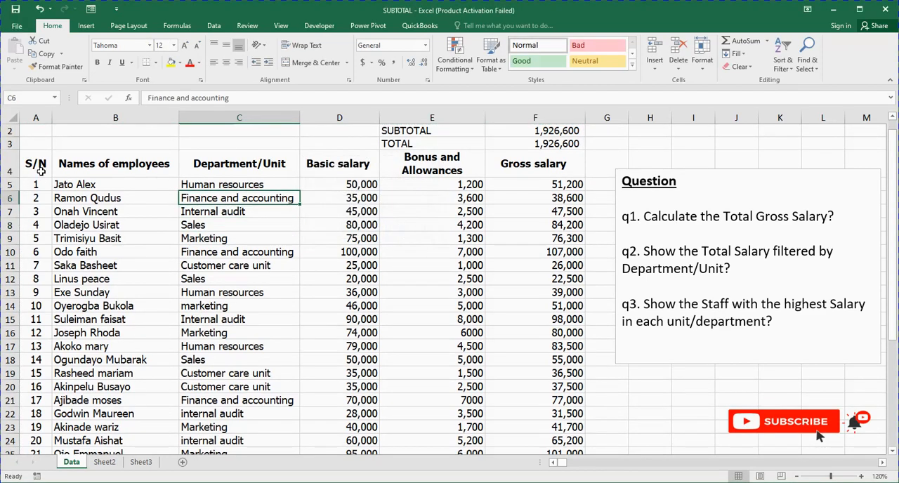
left_click(334, 239)
- Convert the employee salary data in A4:F36, including its header row, into a table with headers
key("ctrl+Home")
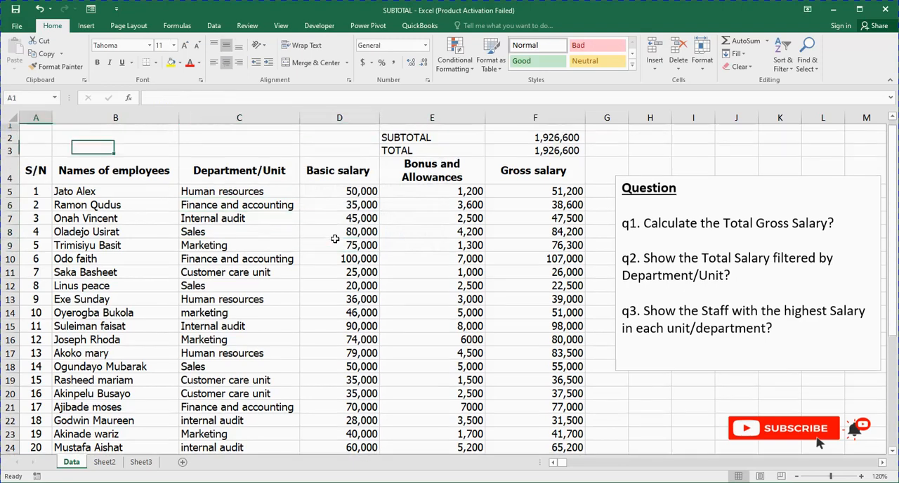
left_click(38, 180)
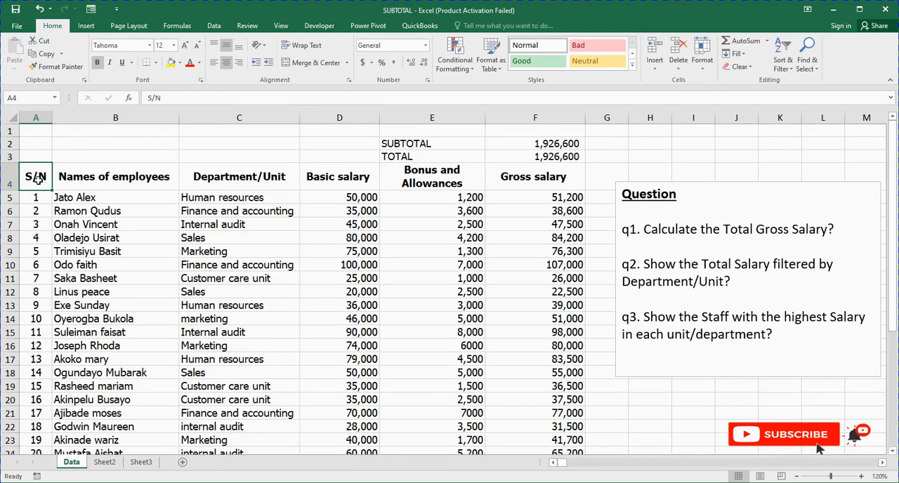
left_click_drag(38, 180, 536, 186)
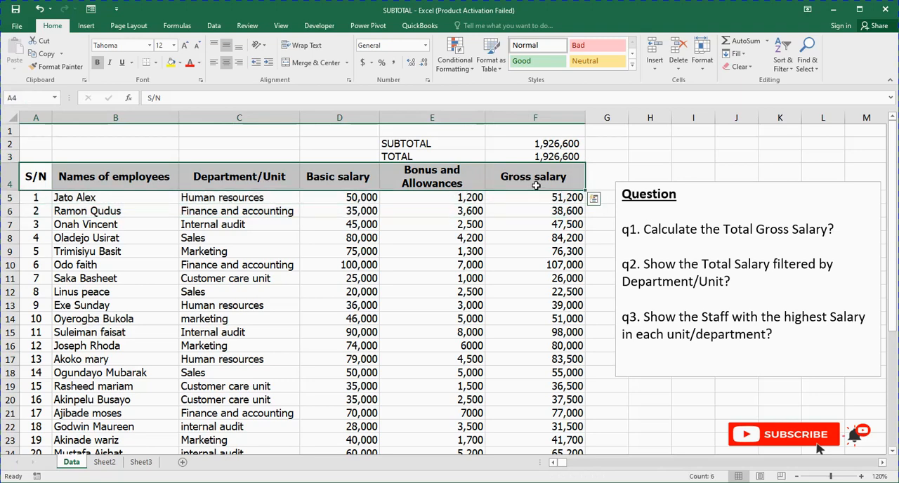
key("ctrl+shift+Down")
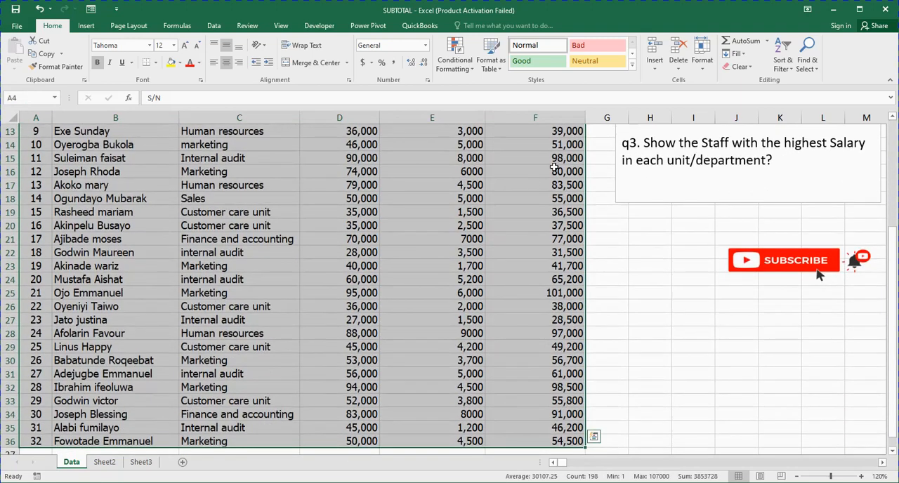
left_click(88, 27)
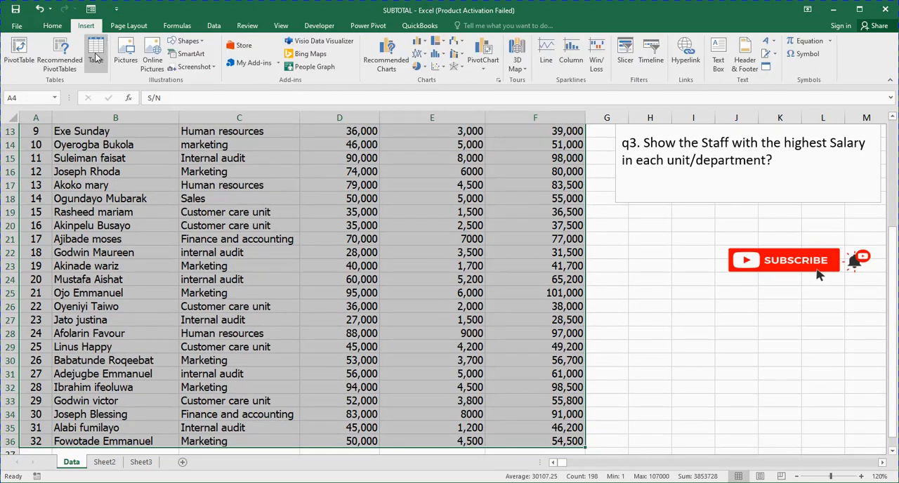
left_click(96, 53)
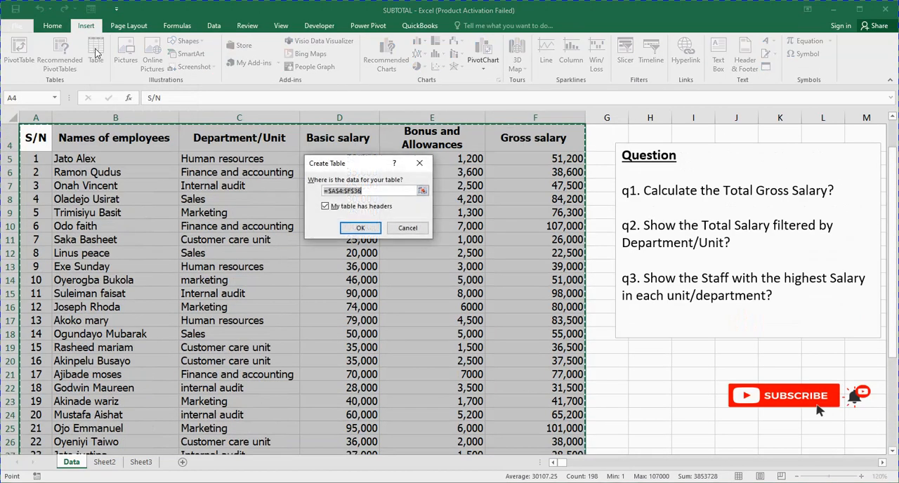
left_click(359, 228)
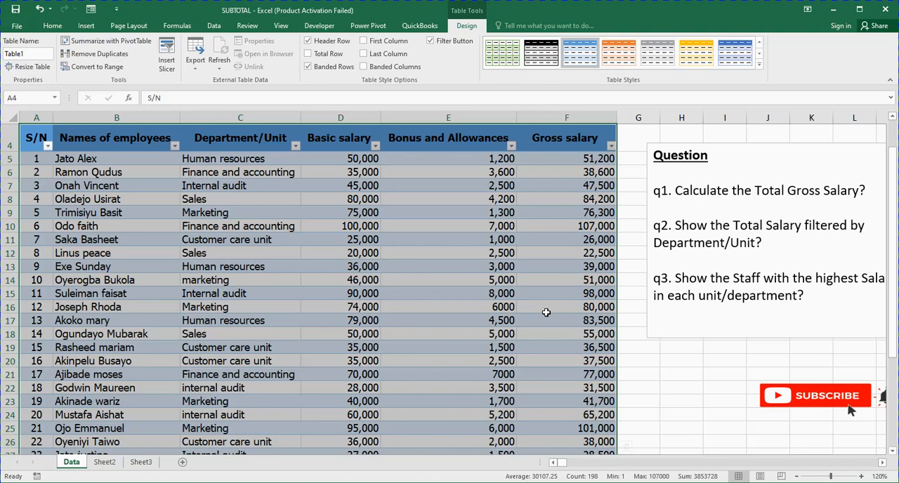
left_click(546, 312)
scroll(546, 312, "up", 1)
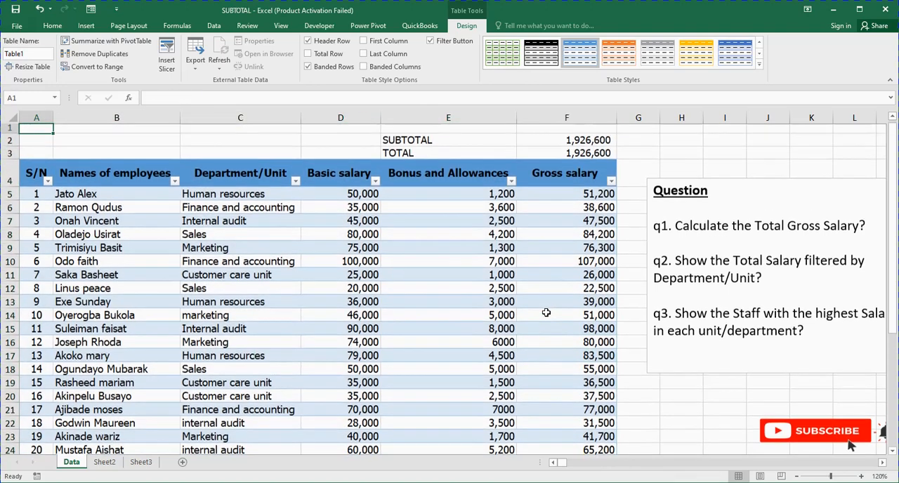
- Filter the table's Department/Unit column to show only Customer care unit
left_click(546, 312)
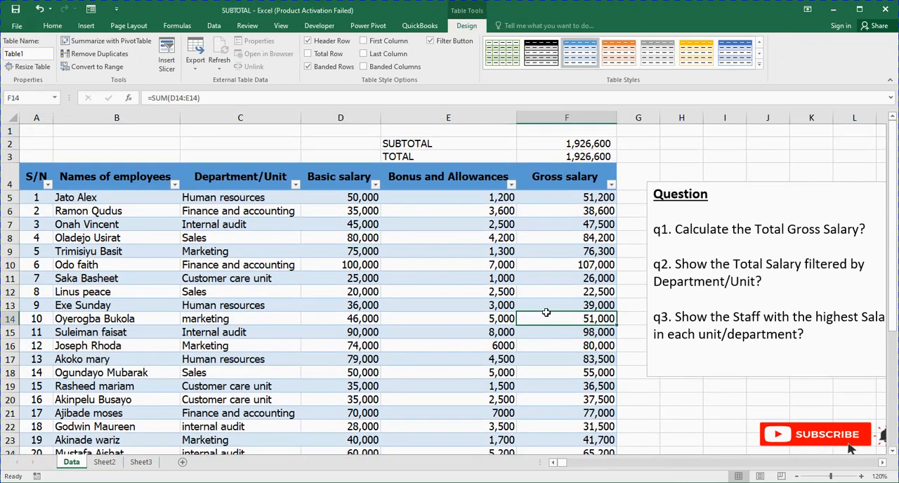
left_click(85, 26)
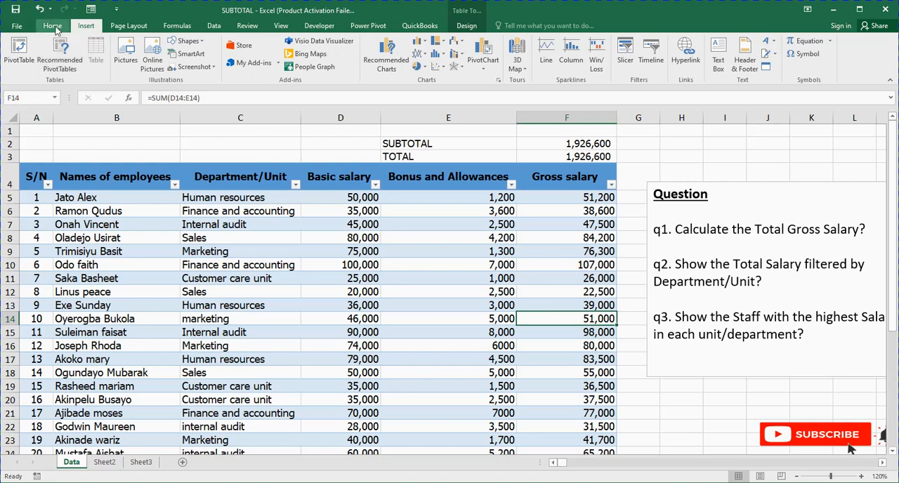
left_click(55, 26)
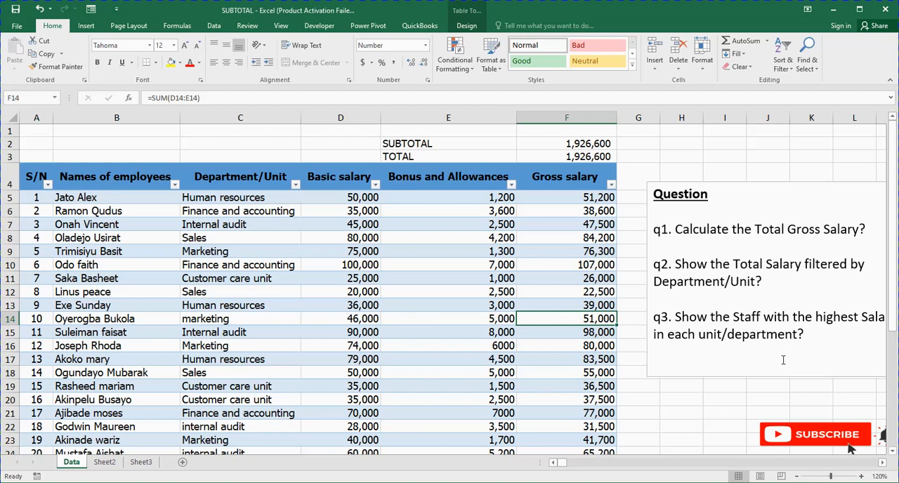
left_click(295, 184)
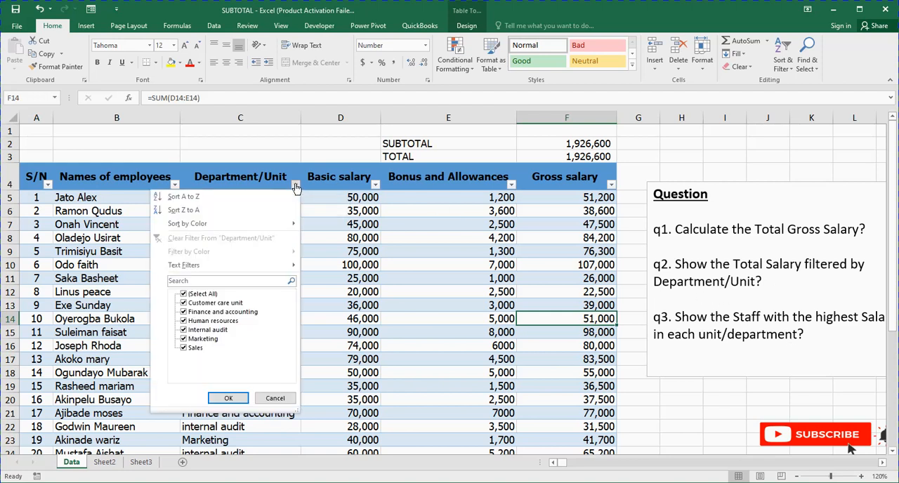
left_click(183, 295)
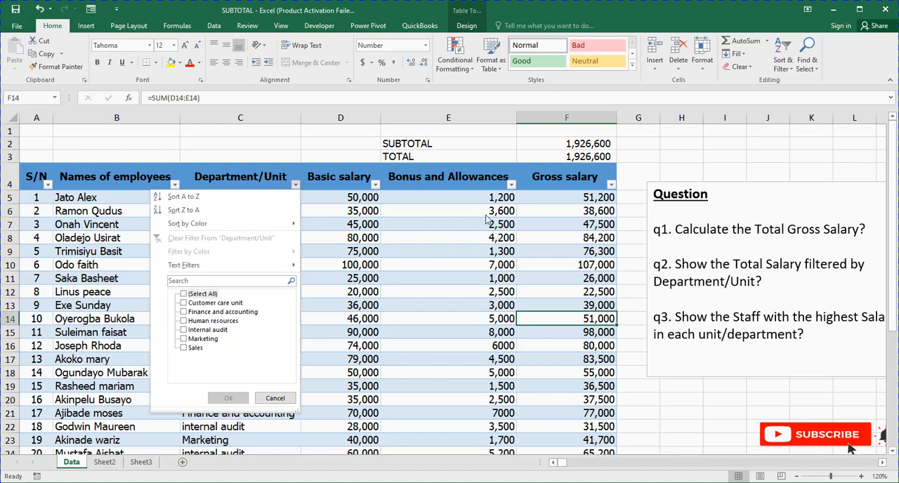
left_click(184, 303)
left_click(230, 398)
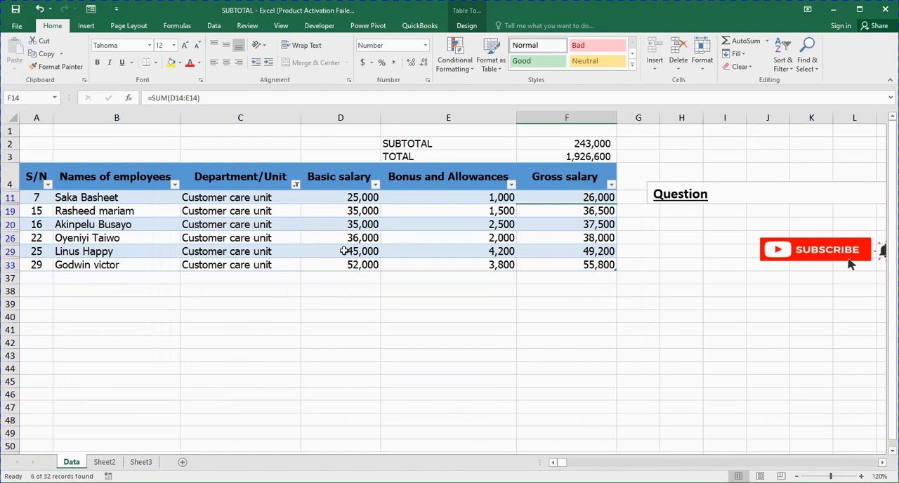
- Compare the TOTAL and SUBTOTAL formulas and check the sum of the filtered Customer care unit gross salaries
left_click(564, 158)
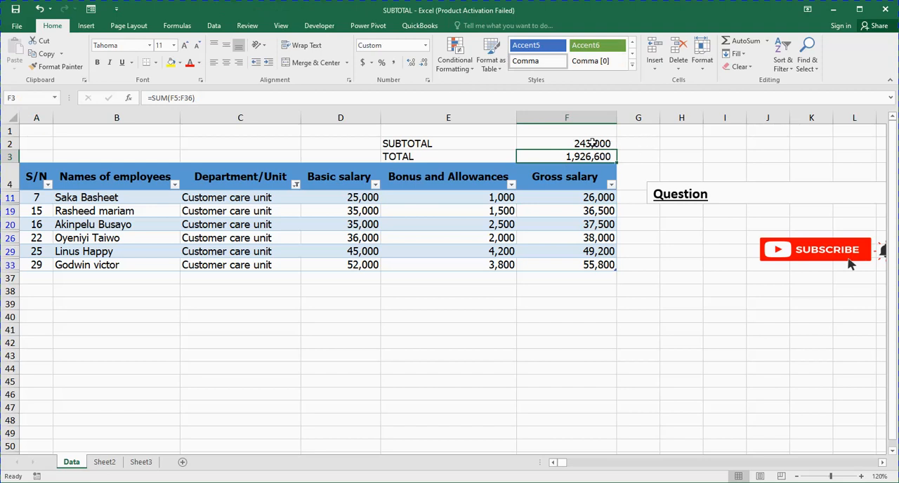
left_click(592, 143)
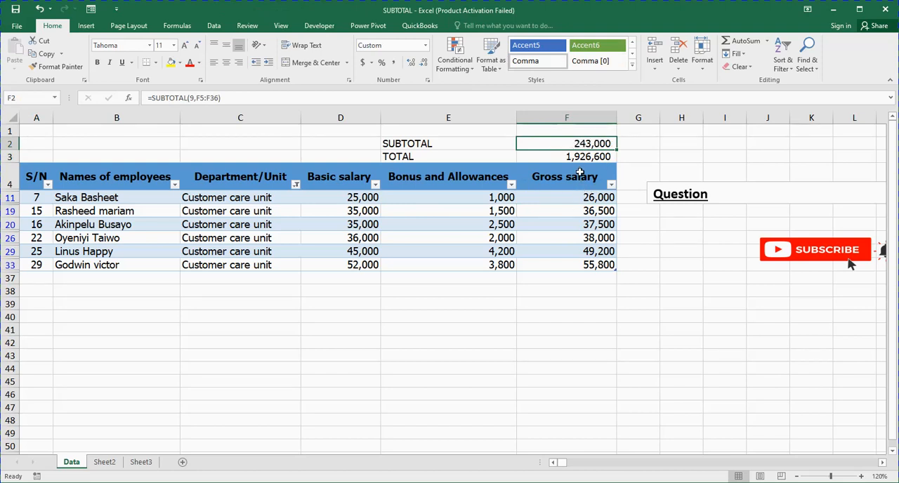
left_click_drag(576, 202, 565, 260)
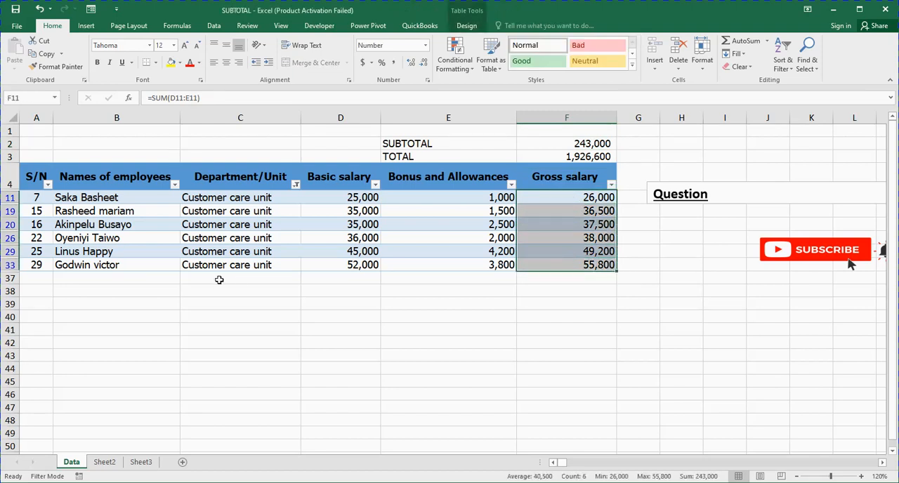
left_click(10, 181)
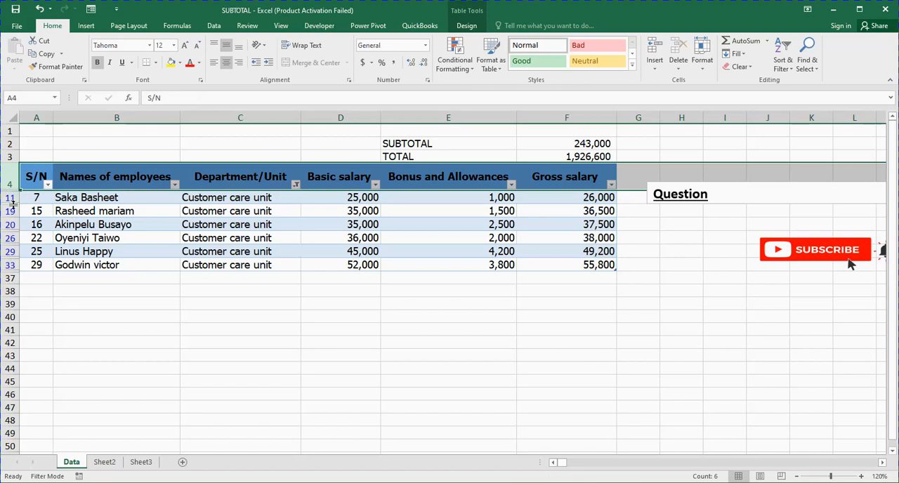
left_click(564, 156)
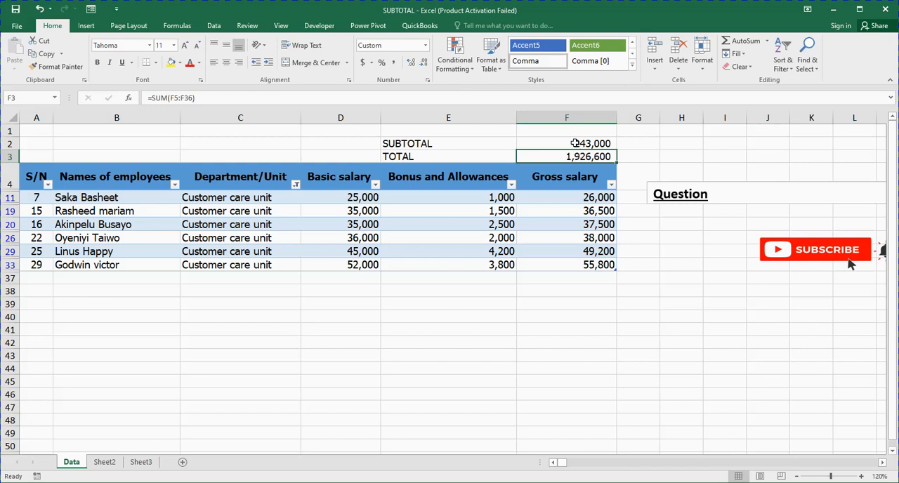
left_click(575, 143)
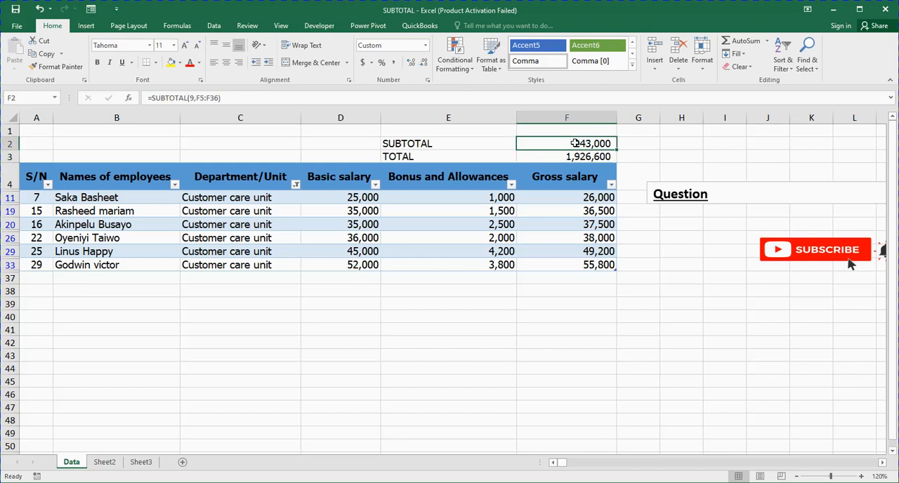
- Switch the Department/Unit filter to Finance and accounting only and check the SUBTOTAL cell F2
left_click(295, 186)
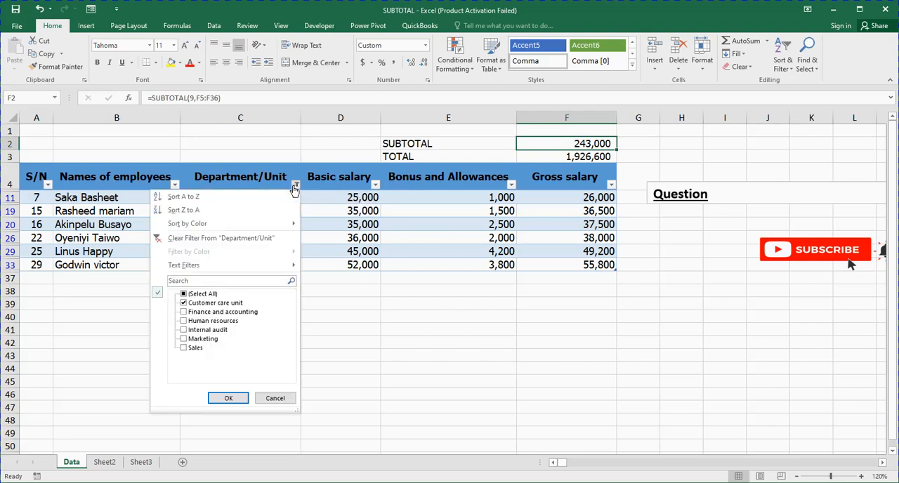
left_click(183, 303)
left_click(184, 312)
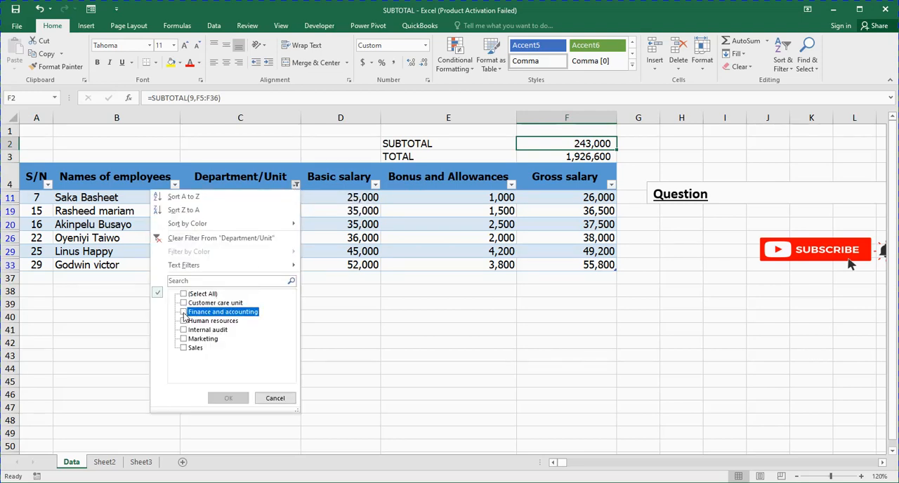
left_click(236, 398)
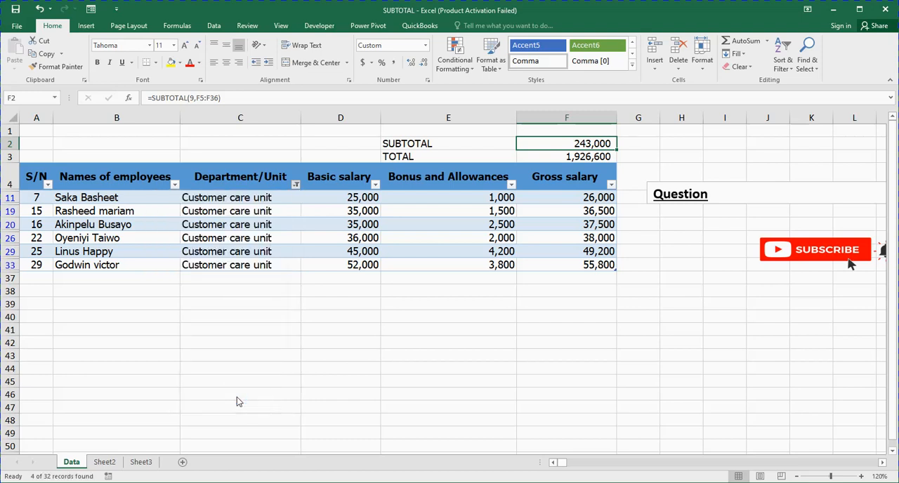
left_click(221, 212)
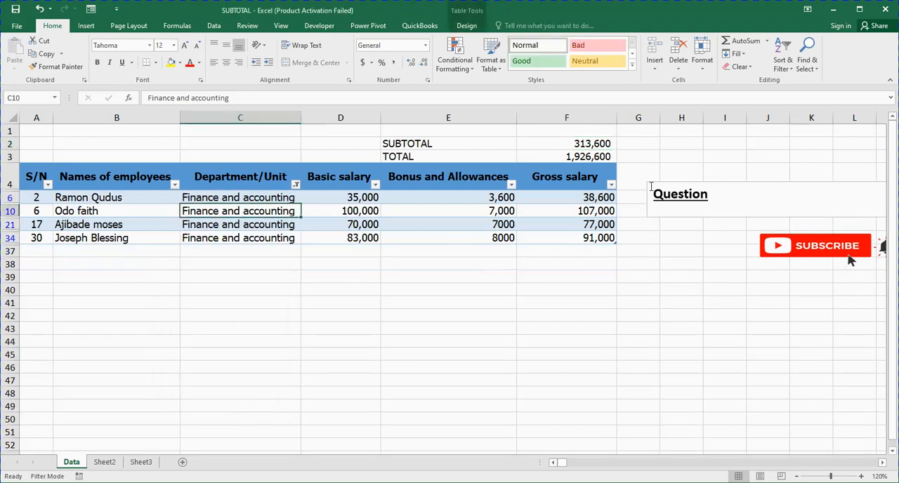
left_click(582, 142)
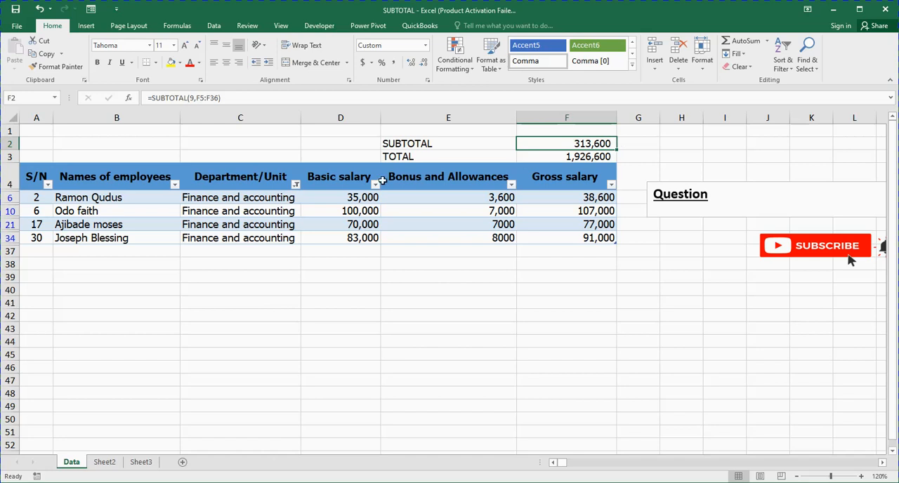
- Switch the Department/Unit filter from Finance and accounting to Human resources only
left_click(296, 184)
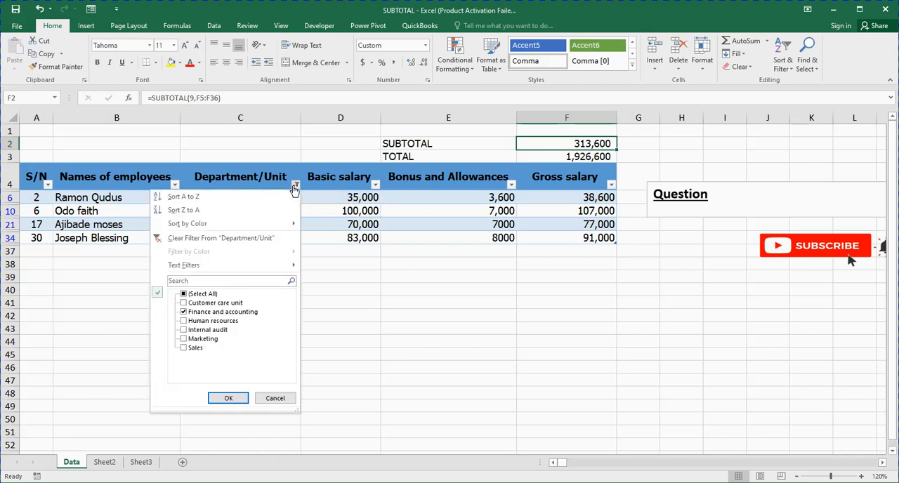
left_click(184, 313)
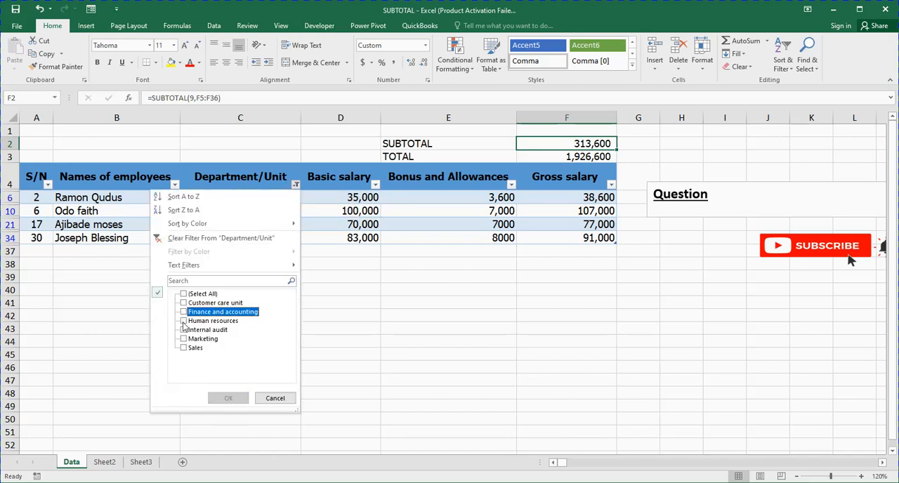
left_click(184, 322)
left_click(231, 398)
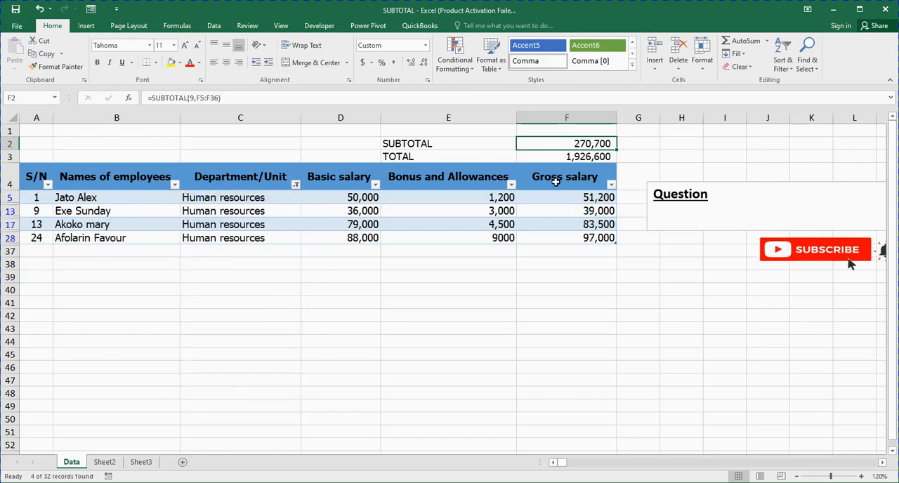
- Set the Department/Unit filter to show all departments again
left_click(294, 186)
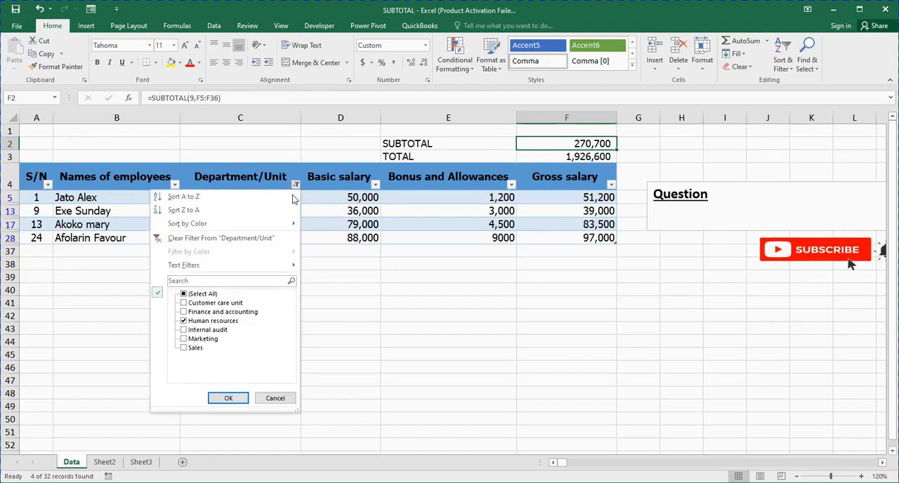
left_click(183, 294)
left_click(234, 400)
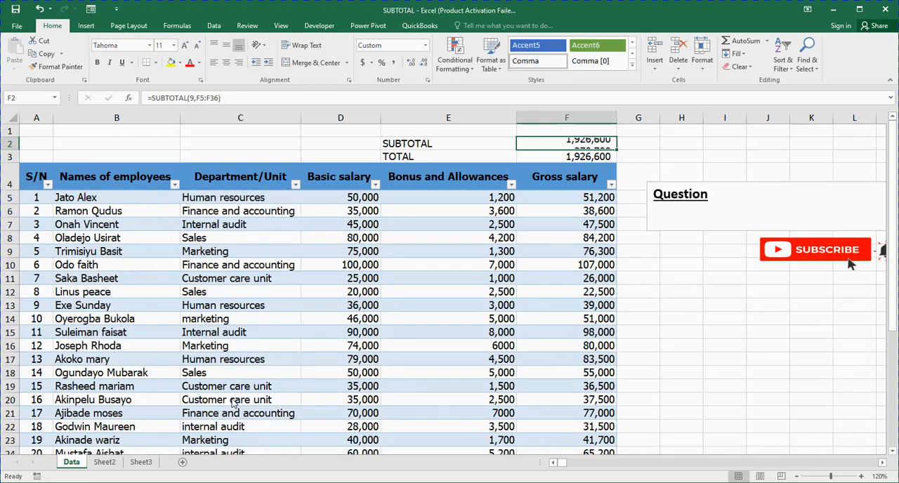
- Check the TOTAL formula in F3 and read question q3 in the text box
left_click(549, 157)
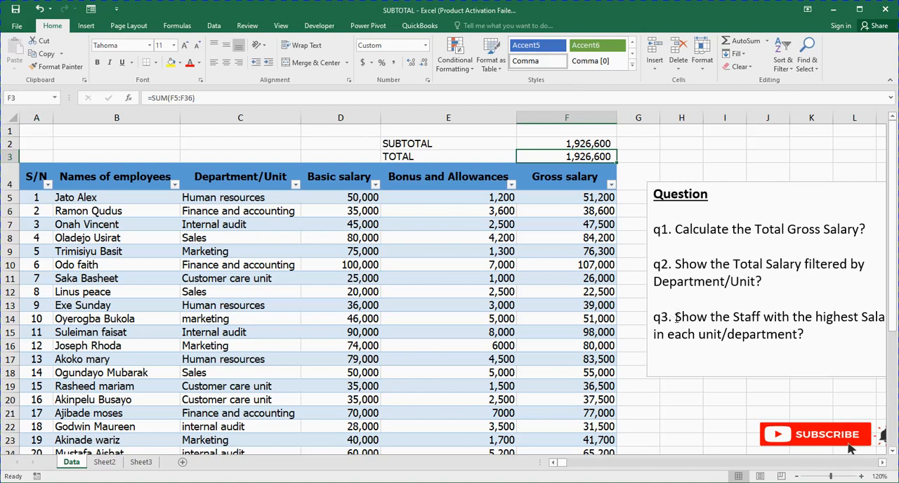
left_click_drag(676, 318, 812, 335)
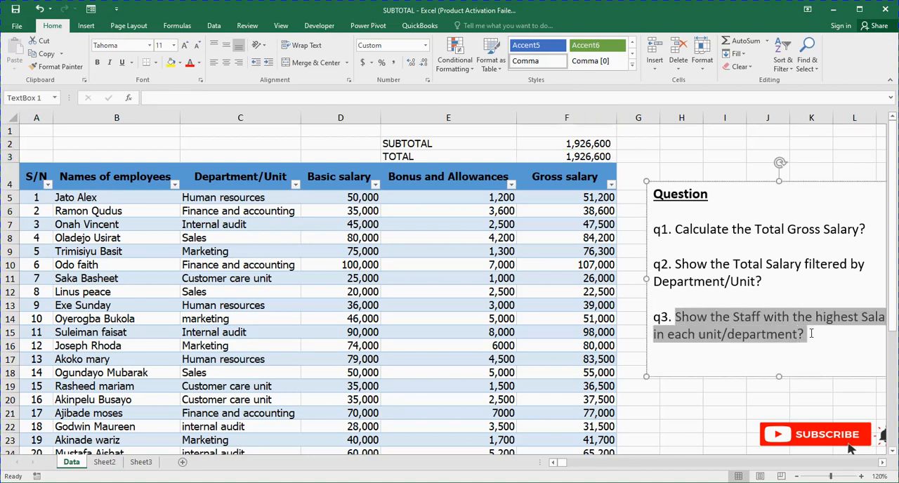
left_click(693, 397)
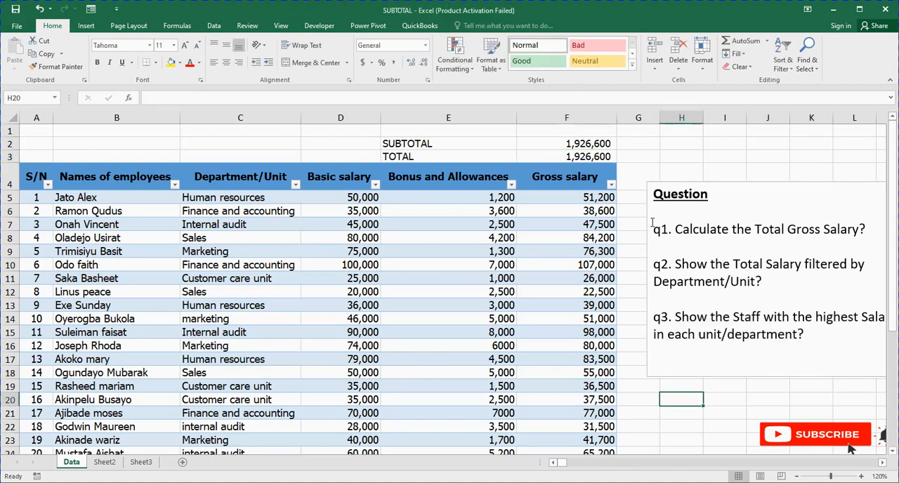
- Clear the existing SUBTOTAL formula from F2
right_click(547, 146)
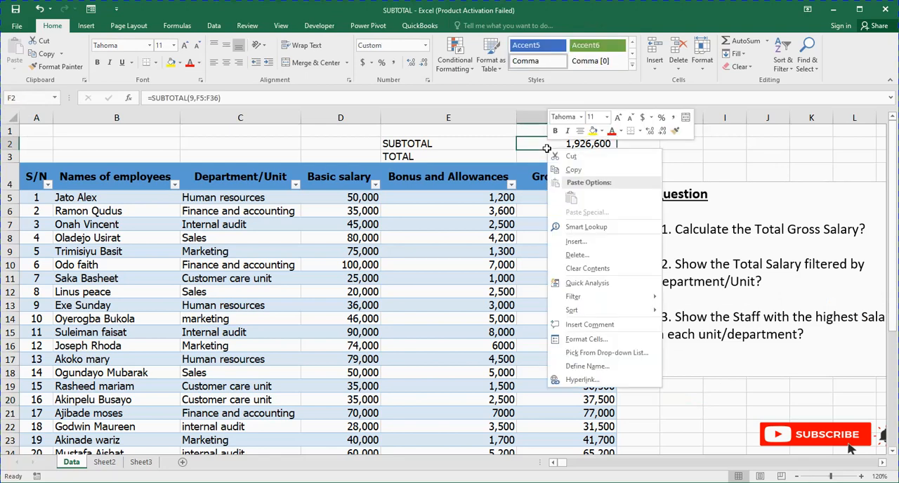
left_click(535, 148)
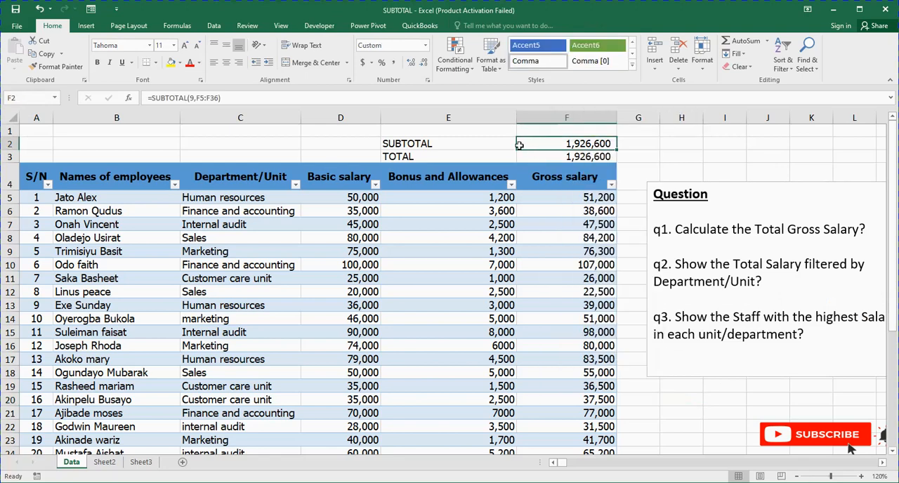
double_click(534, 143)
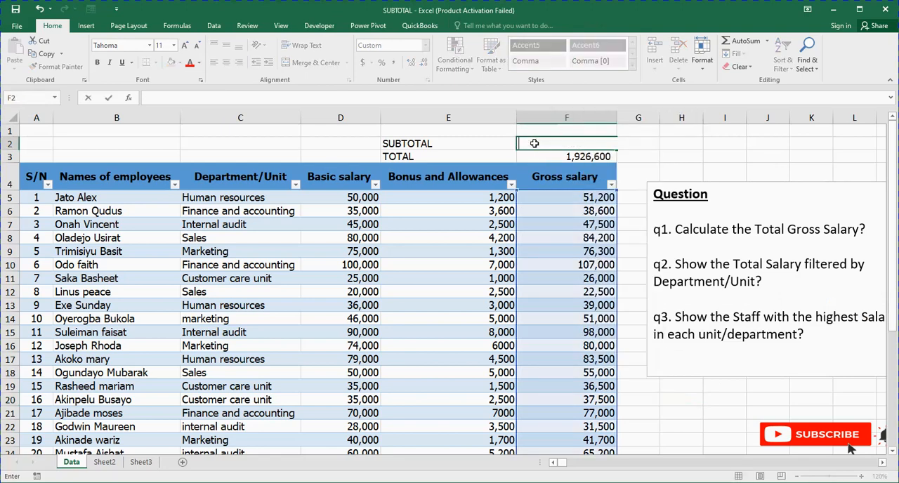
left_click(723, 157)
left_click(545, 144)
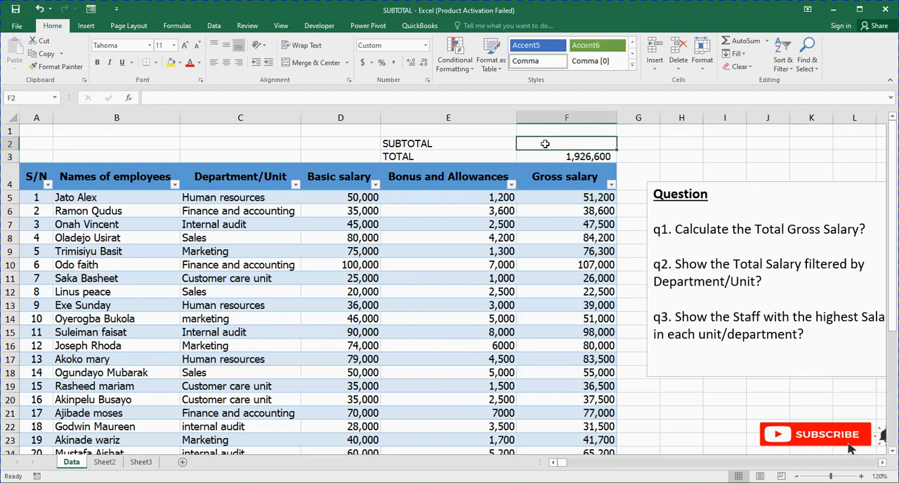
- Enter a SUBTOTAL formula in F2 using function 4 (MAX) over the table's entire Gross salary column
type("=SUB")
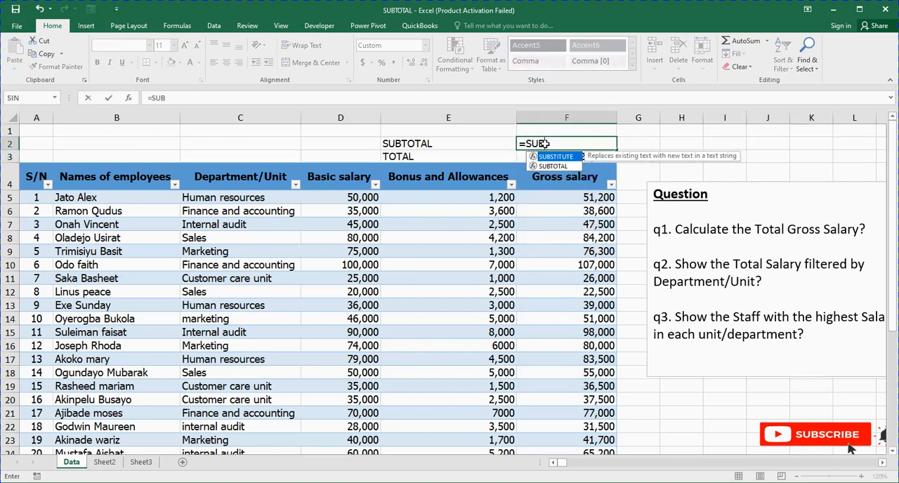
type("TOTAL")
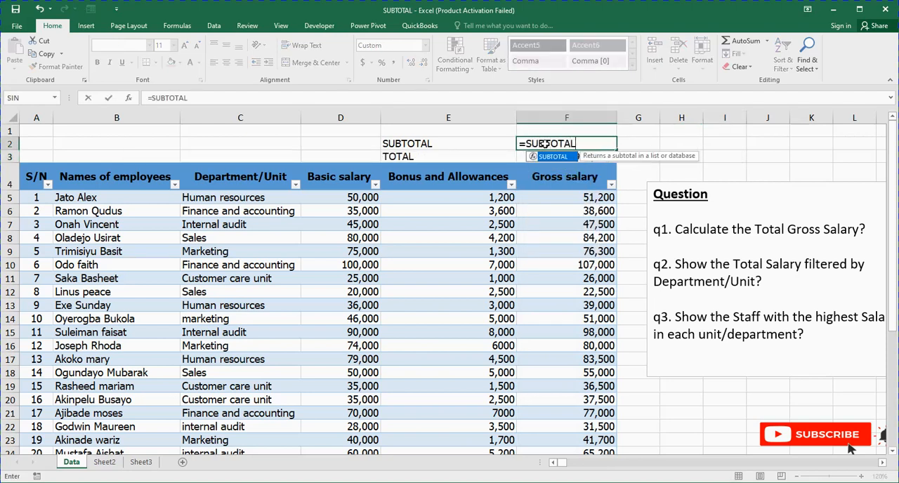
type("(")
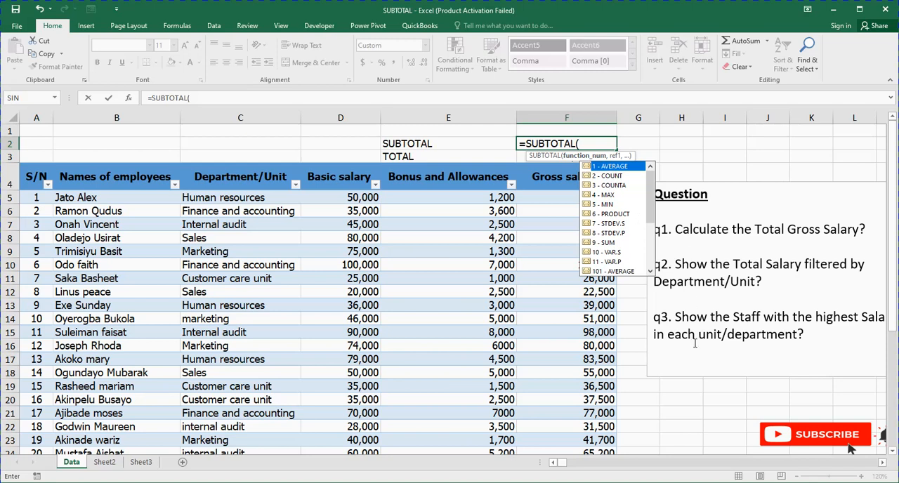
double_click(602, 196)
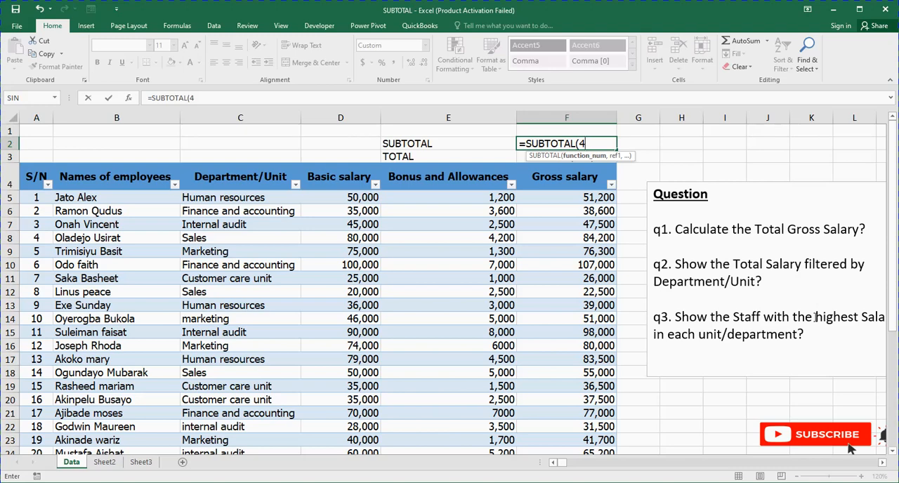
type(",")
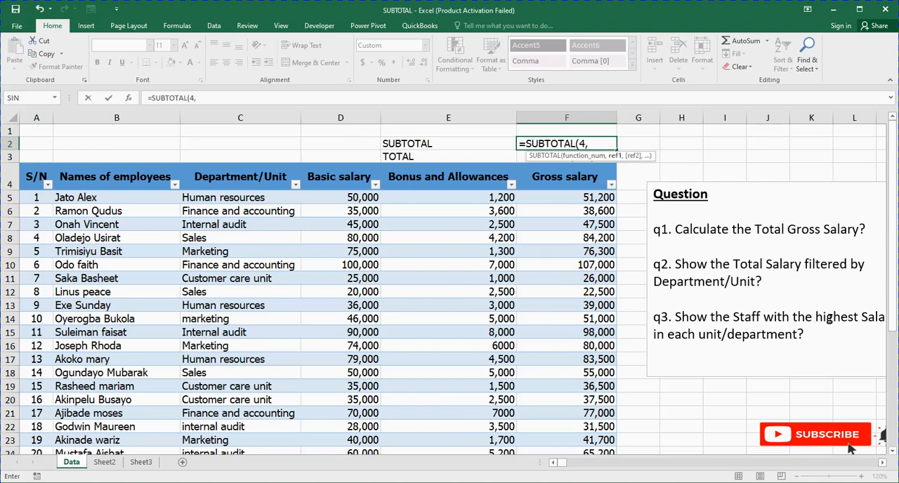
key("Return")
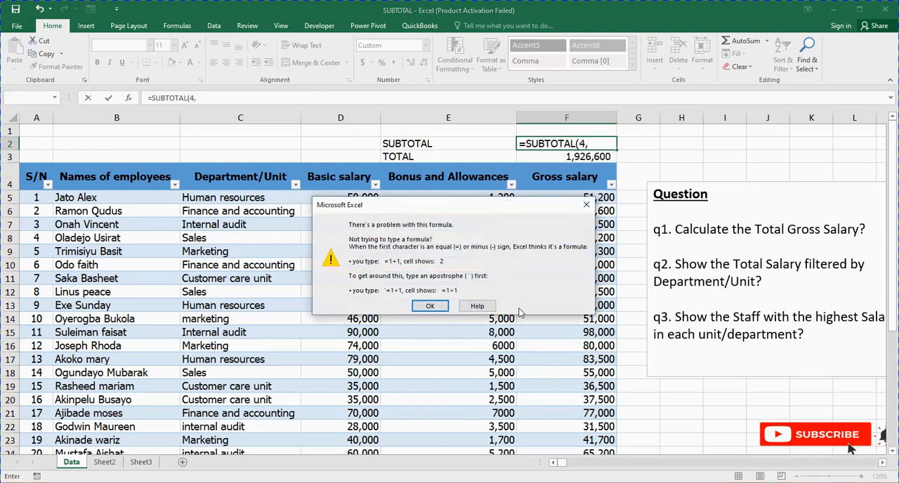
left_click(431, 307)
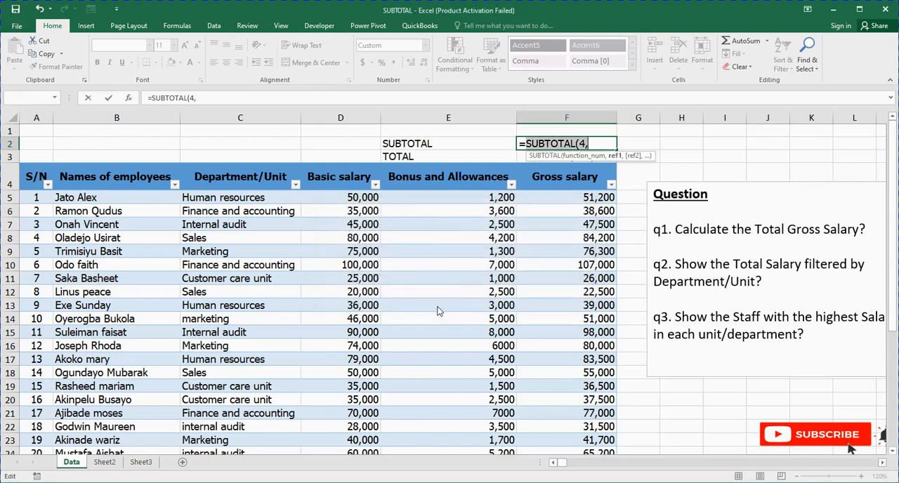
left_click(595, 143)
left_click(554, 198)
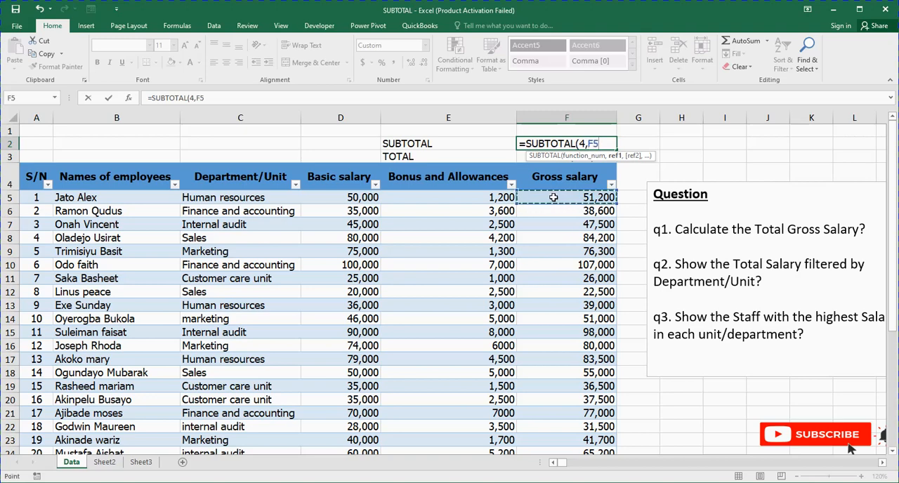
key("ctrl+shift+Down")
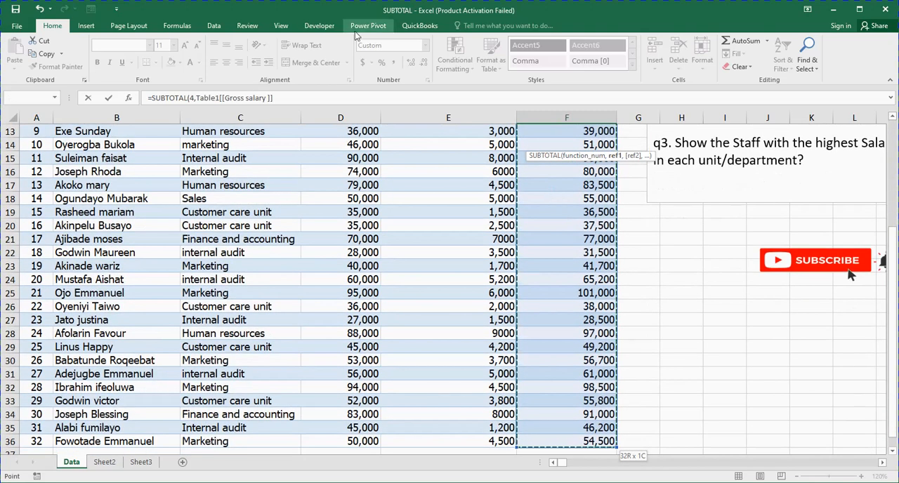
key("Return")
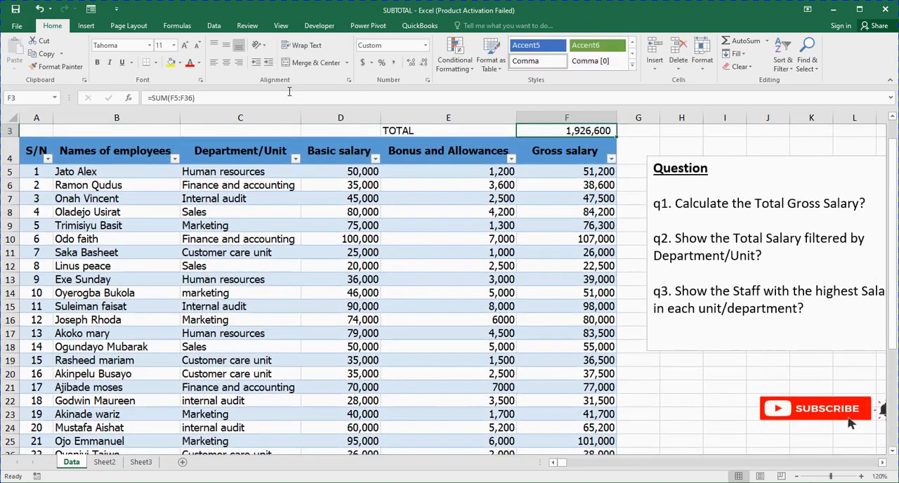
- Review the formula in F2 and look through the Gross salary column to check its result against the listed salaries
key("Up")
key("Up")
key("Down")
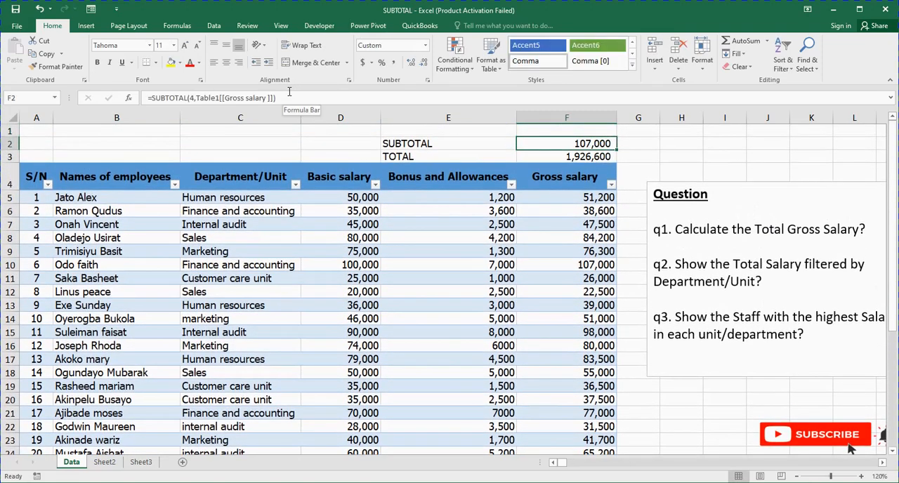
key("Down")
key("Down")
key("Down")
key("Down")
key("Down")
key("Down")
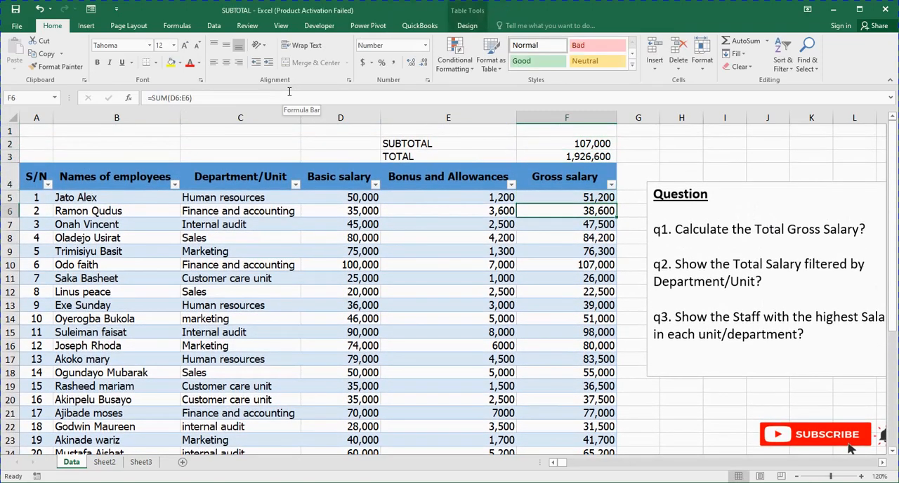
key("Down")
key("Down")
key("Down")
key("Down")
key("Down")
key("Down")
key("Down")
key("Down")
key("Down")
key("Down")
key("Down")
key("Down")
key("Down")
key("Down")
key("Down")
key("Down")
key("Down")
key("Down")
key("Down")
key("Down")
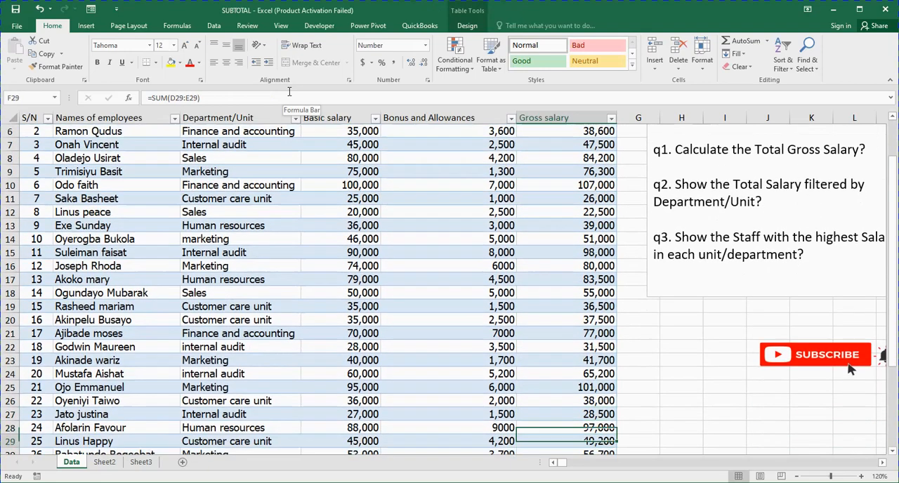
key("Up")
key("Up")
key("Up")
key("Up")
key("Up")
key("Up")
key("Up")
key("Up")
key("Up")
key("Up")
key("Up")
key("Up")
key("Up")
key("Up")
key("Up")
key("Up")
key("Up")
key("Up")
key("Up")
key("Up")
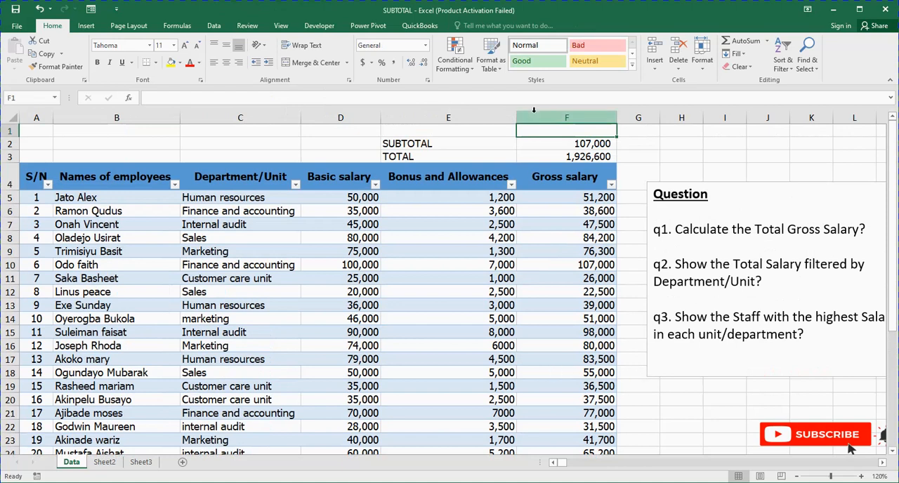
left_click(523, 143)
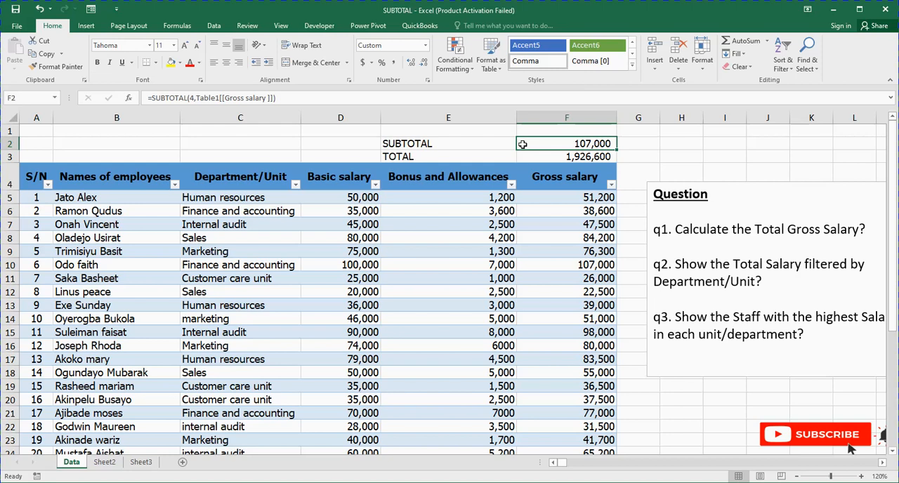
- Filter the Department/Unit column to Internal audit only to check the department's highest salary, and undo that filter
left_click(295, 186)
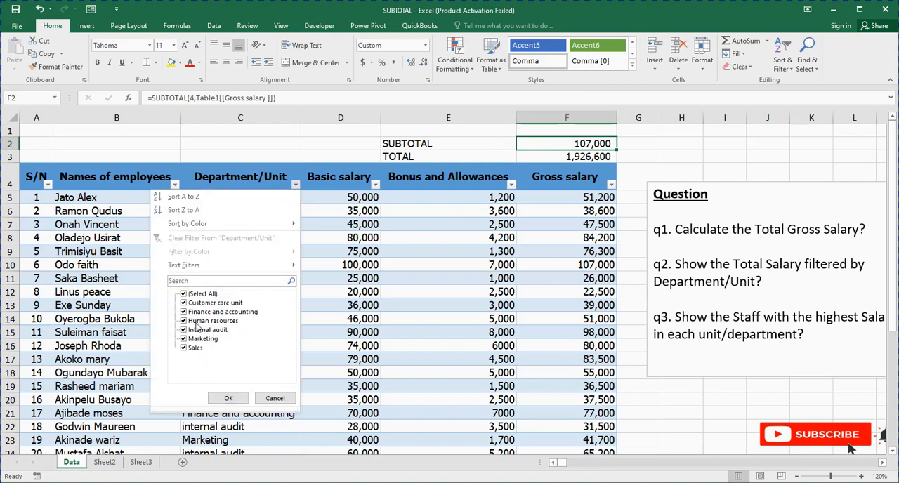
left_click(184, 295)
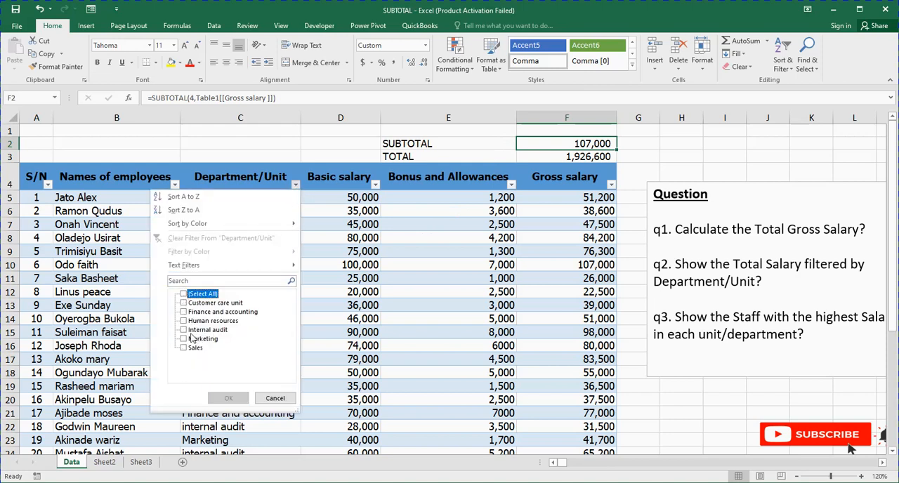
left_click(184, 330)
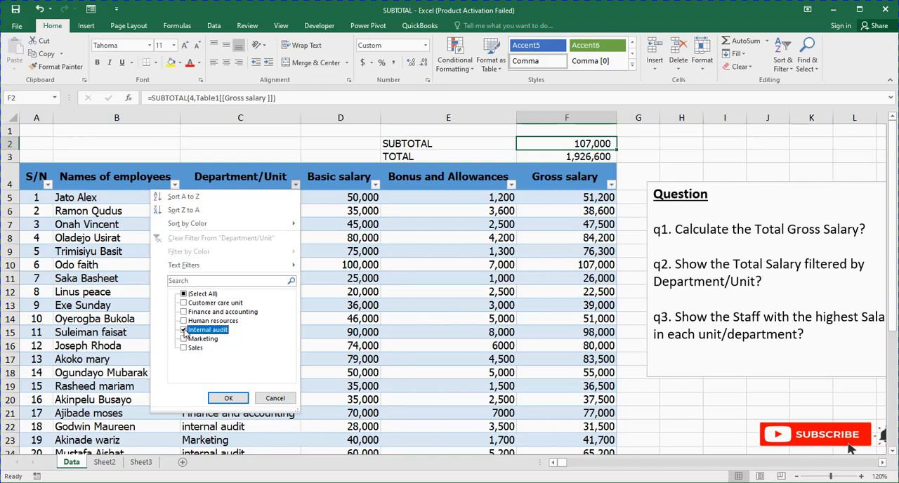
left_click(240, 399)
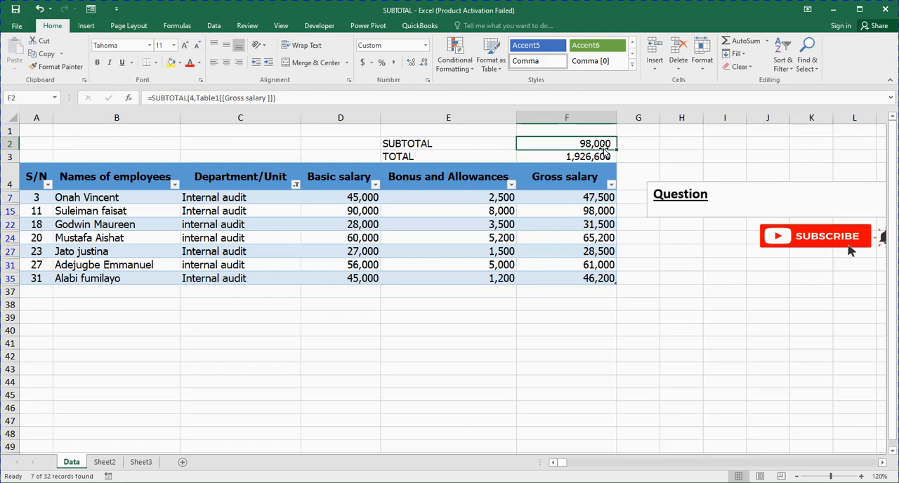
key("ctrl+z")
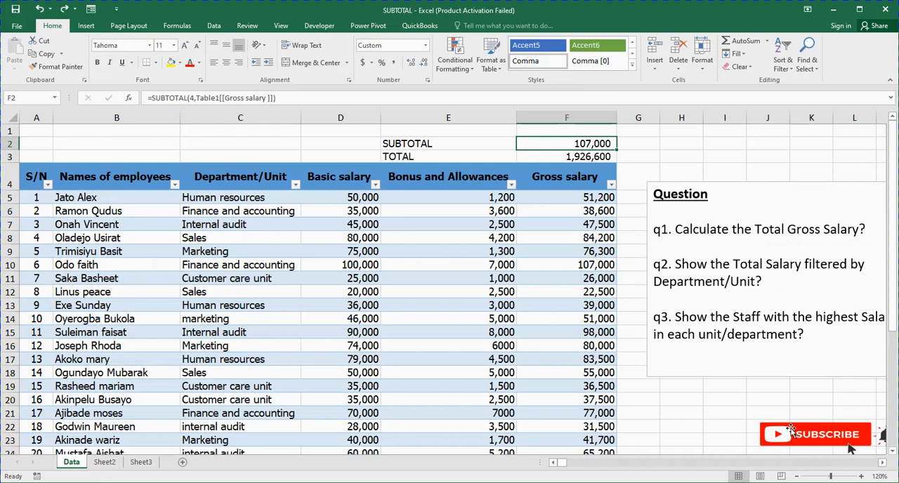
- Move the Subscribe picture slightly to the left beneath the question box and deselect it
left_click(768, 426)
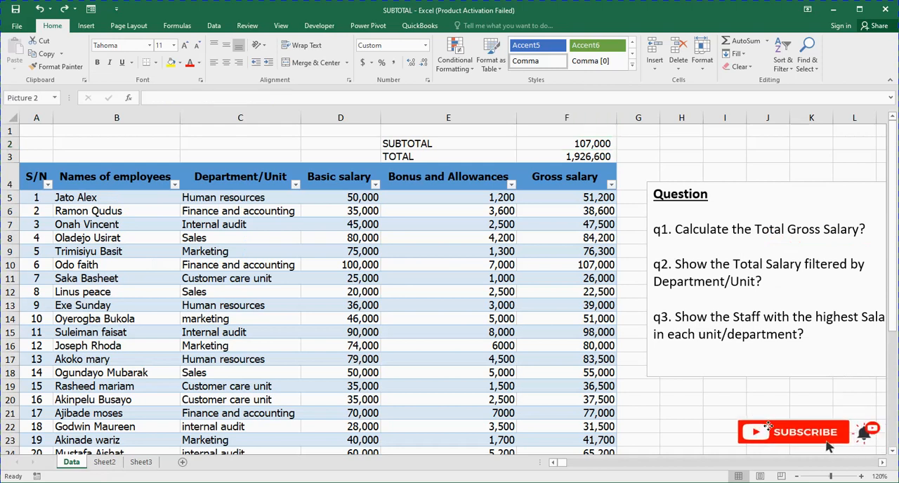
left_click(687, 437)
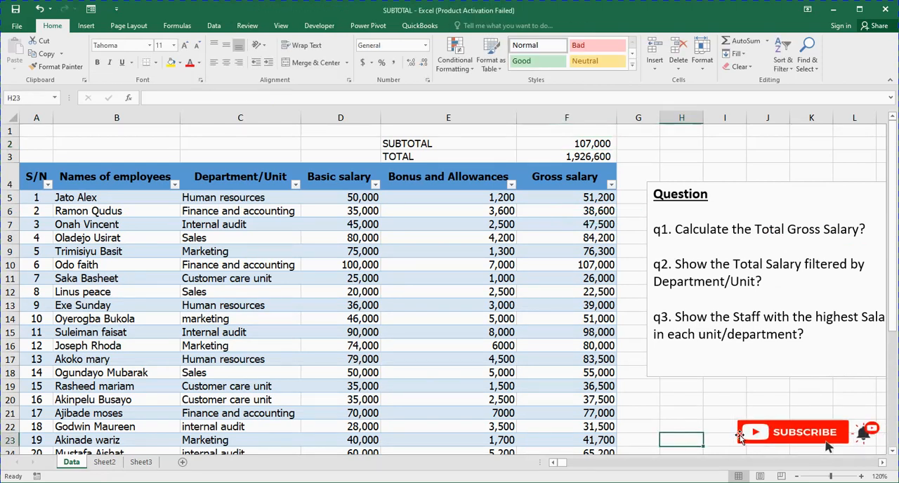